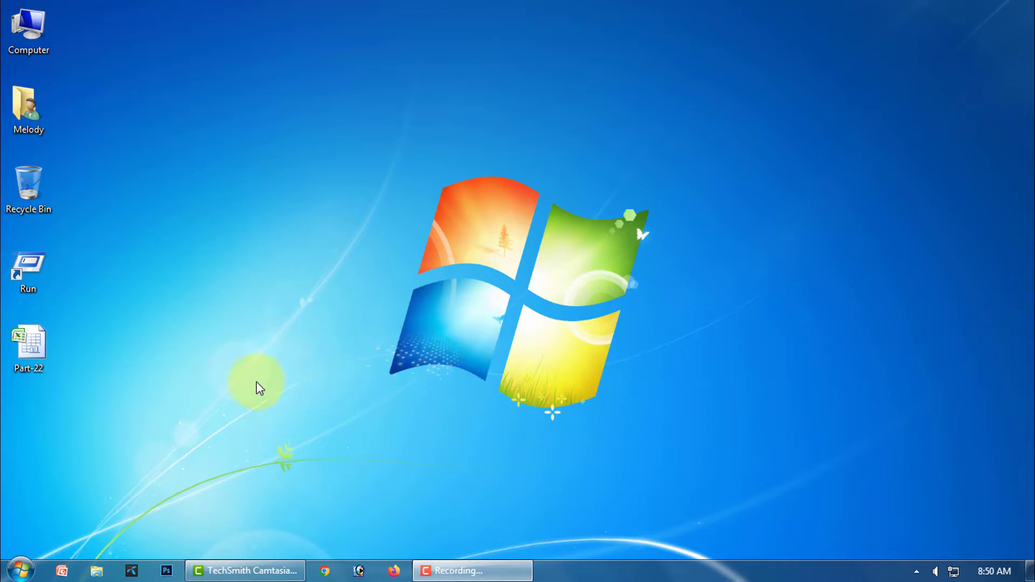
# Open the Part-22 workbook from the desktop and dismiss the Windows color scheme prompt
pyautogui.doubleClick(23, 350)
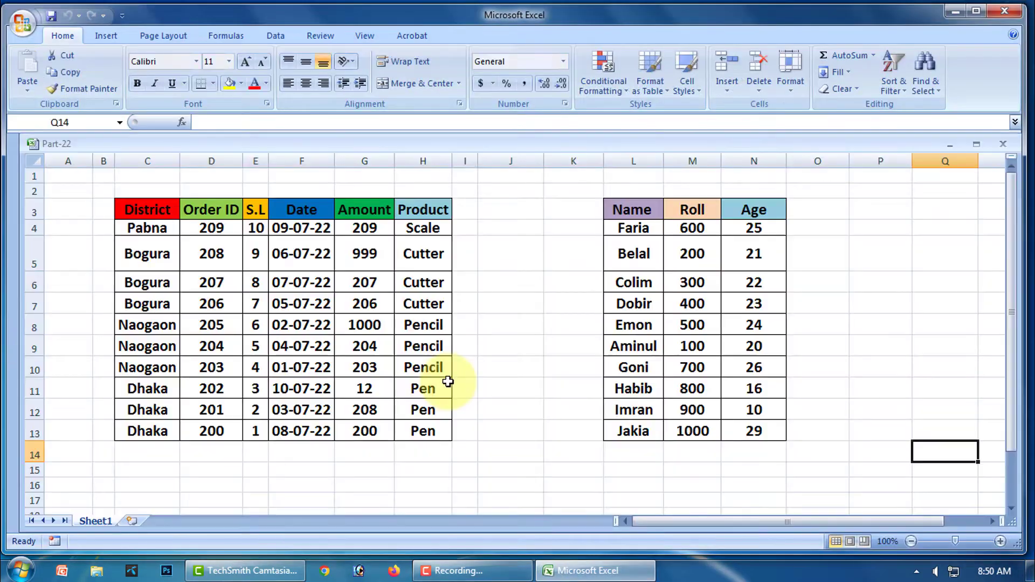
pyautogui.click(584, 482)
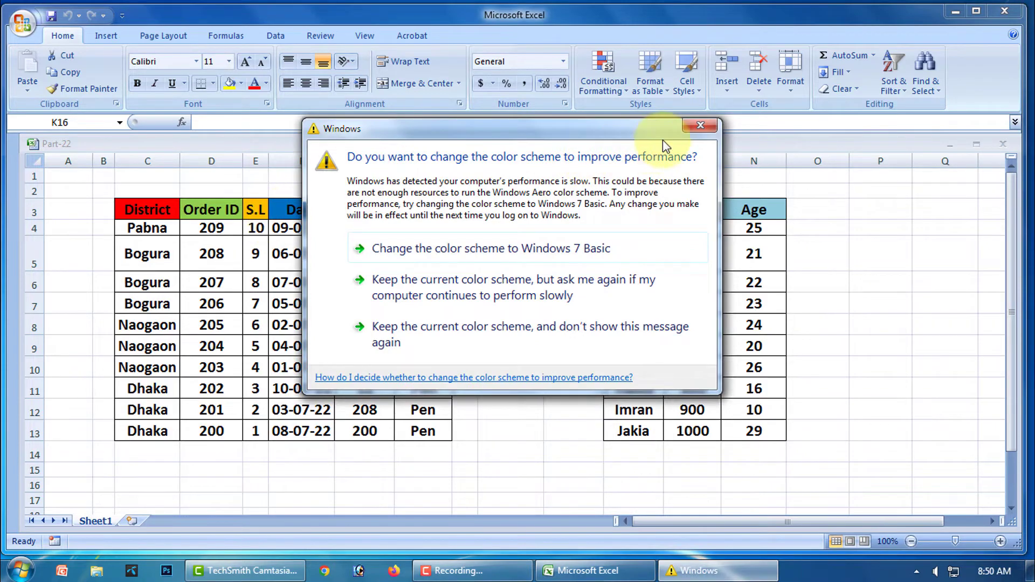
pyautogui.click(702, 125)
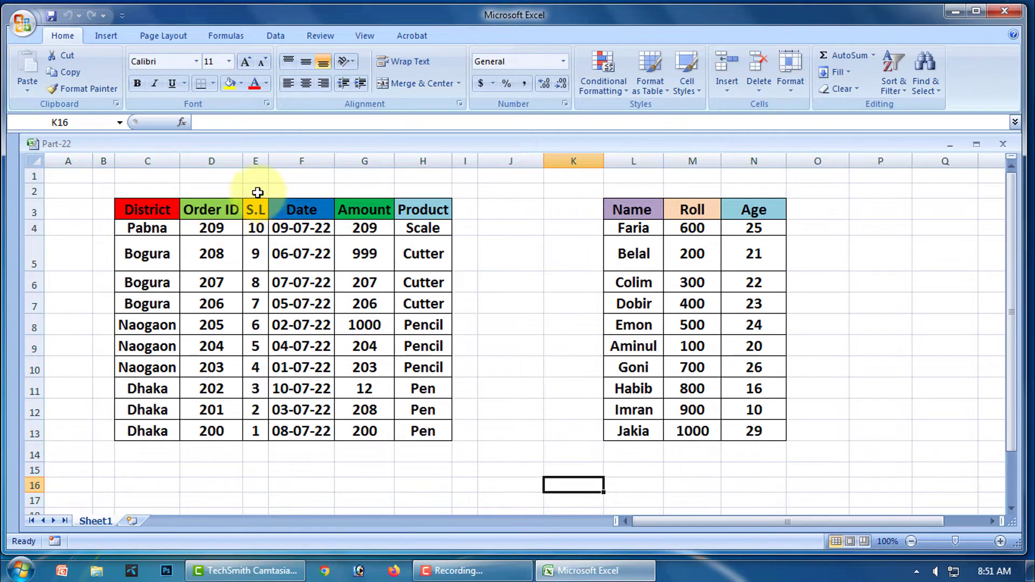
# Number the row 2 cells above the headers: S.L 1, Order ID 2, Product 3, District 4, Amount 5, Date 6
pyautogui.click(256, 190)
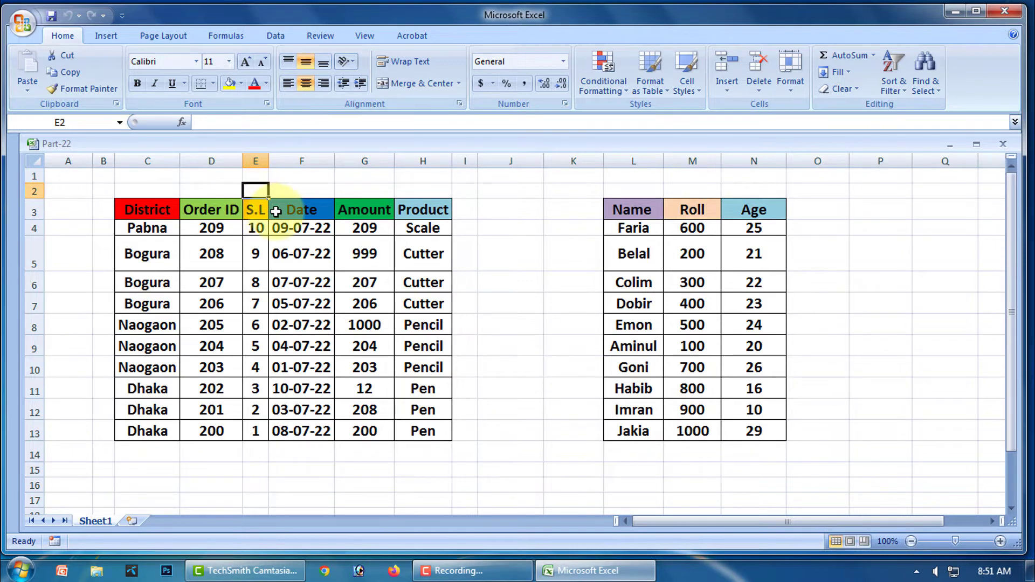
pyautogui.write('1')
pyautogui.click(217, 193)
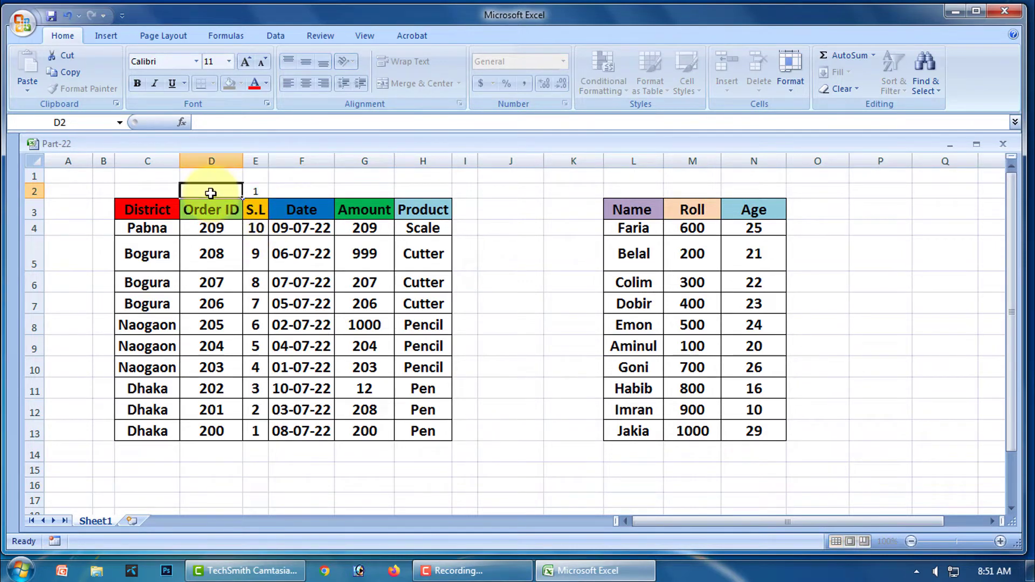
pyautogui.write('2')
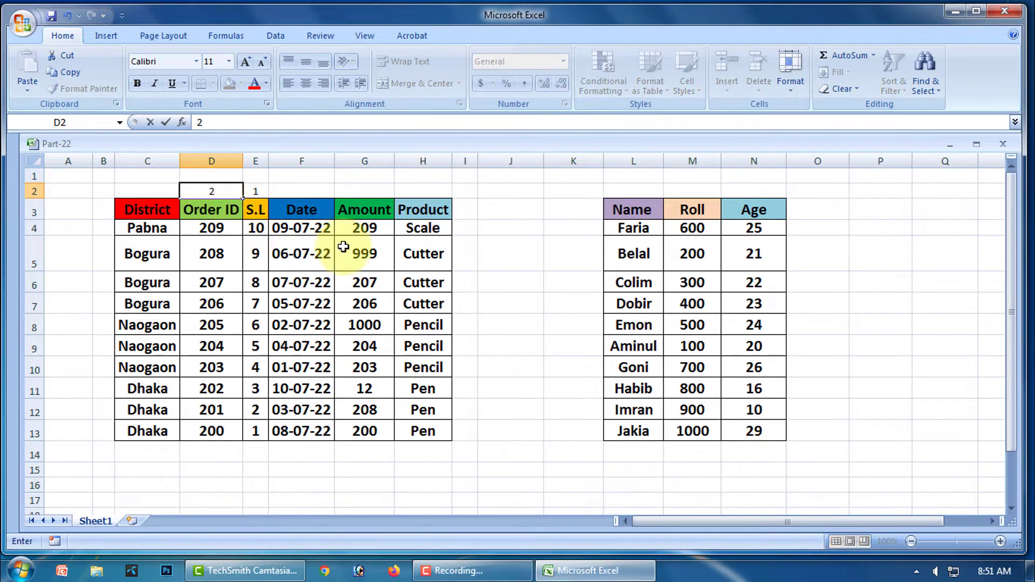
pyautogui.click(437, 192)
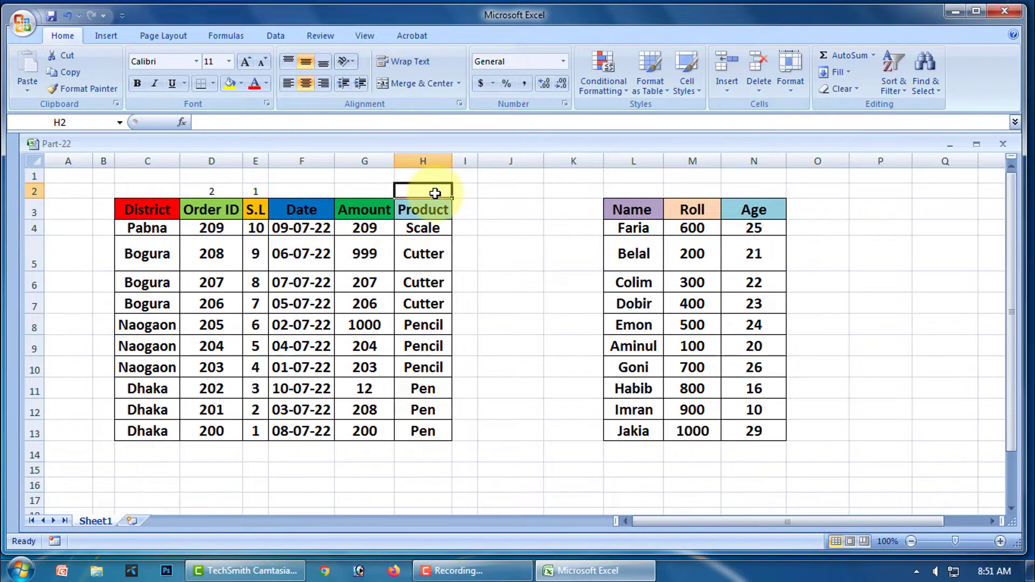
pyautogui.write('3')
pyautogui.click(165, 195)
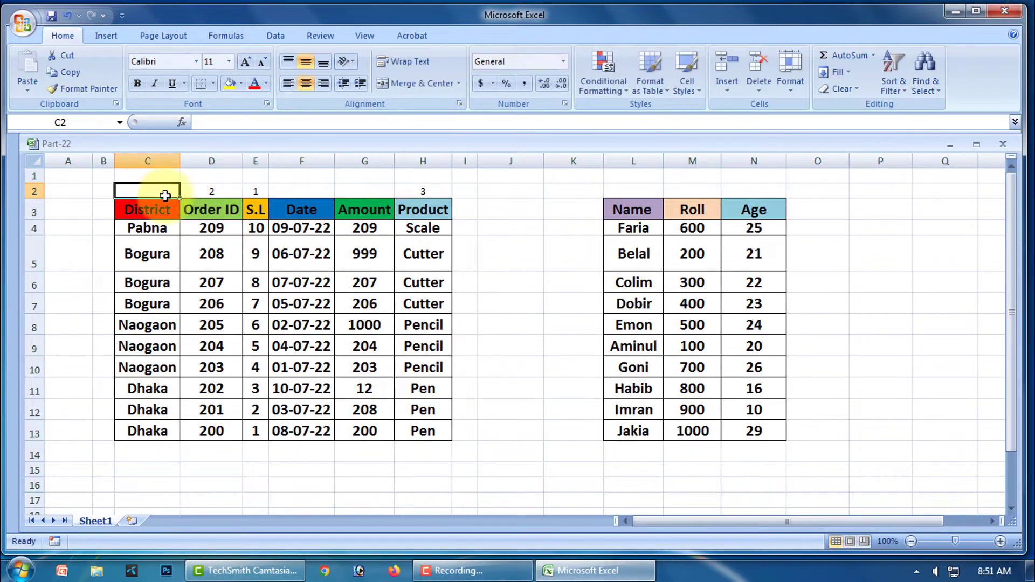
pyautogui.write('4')
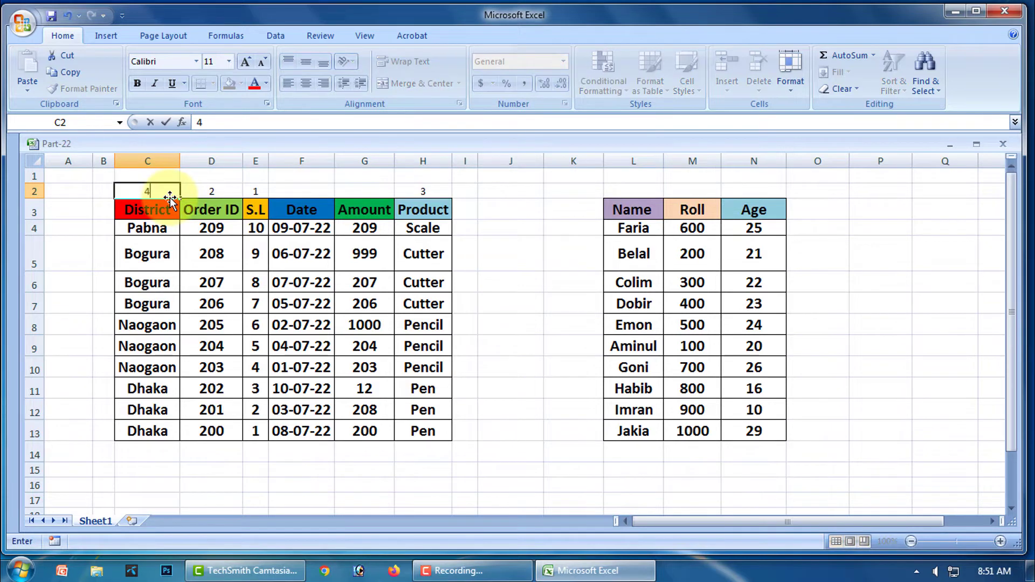
pyautogui.click(382, 193)
pyautogui.write('5')
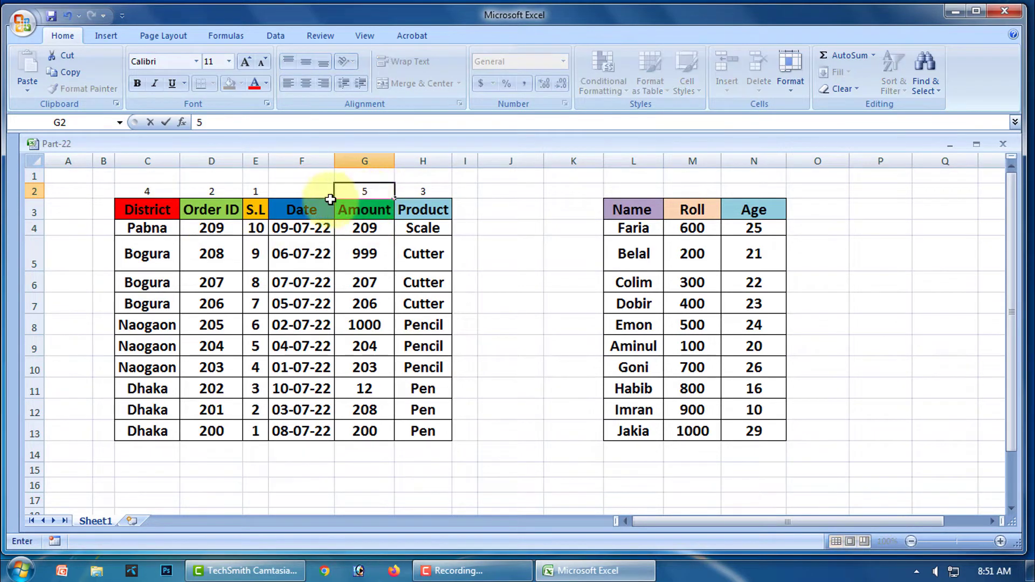
pyautogui.click(311, 194)
pyautogui.write('6')
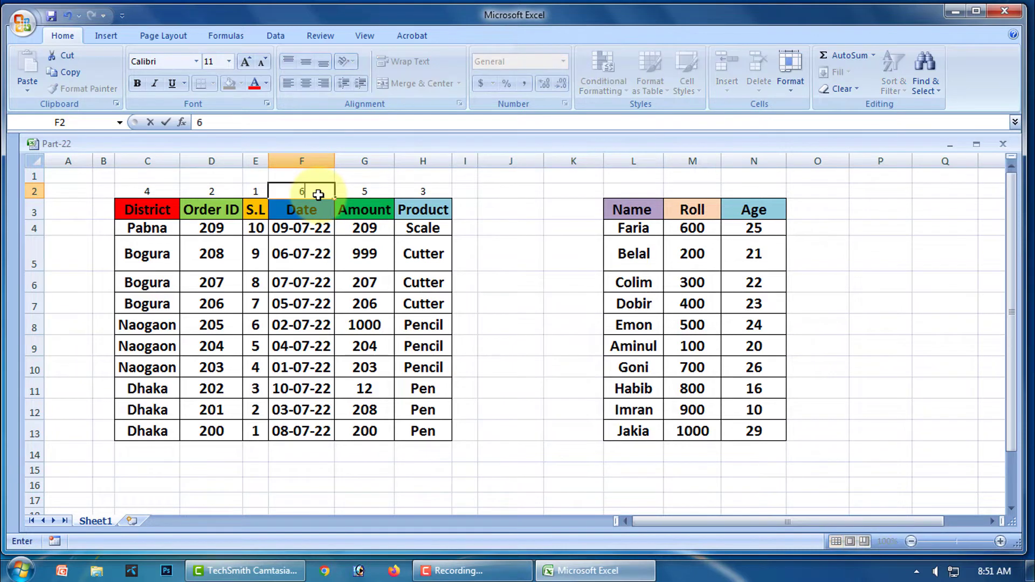
pyautogui.click(492, 261)
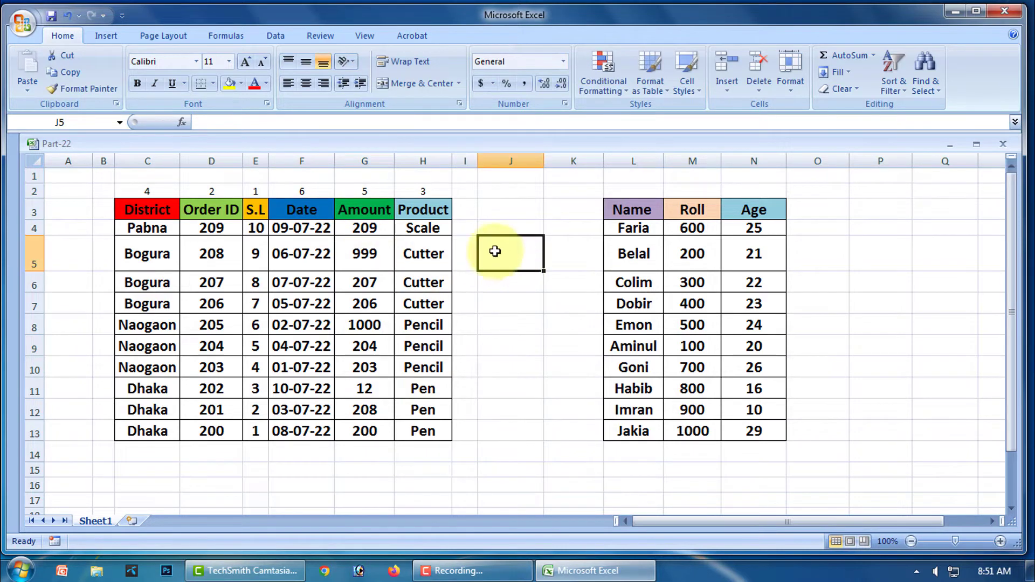
# Start a custom sort on range C2:H13 and set its orientation to Sort left to right
pyautogui.moveTo(139, 193); pyautogui.dragTo(418, 431)
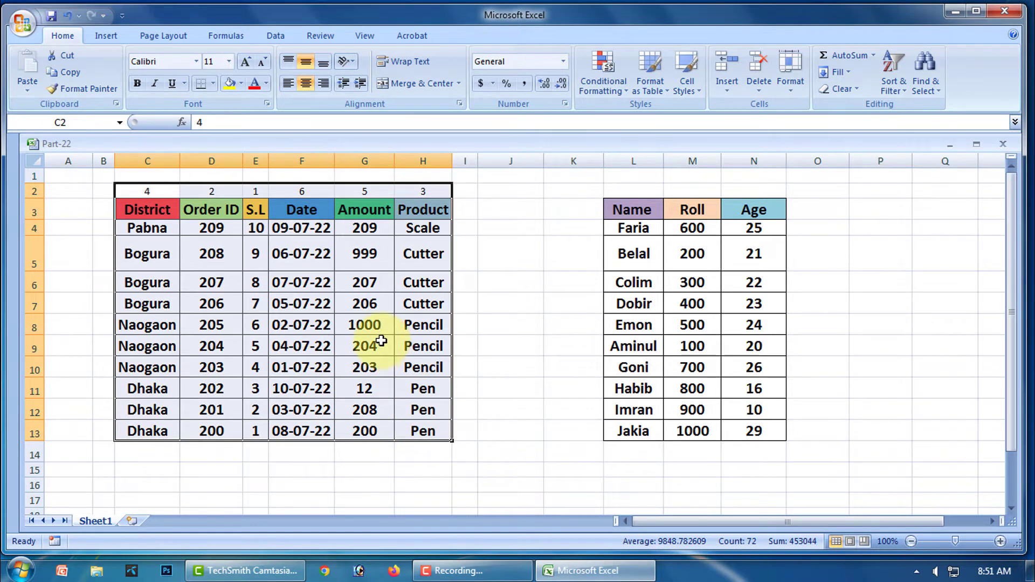
pyautogui.click(904, 92)
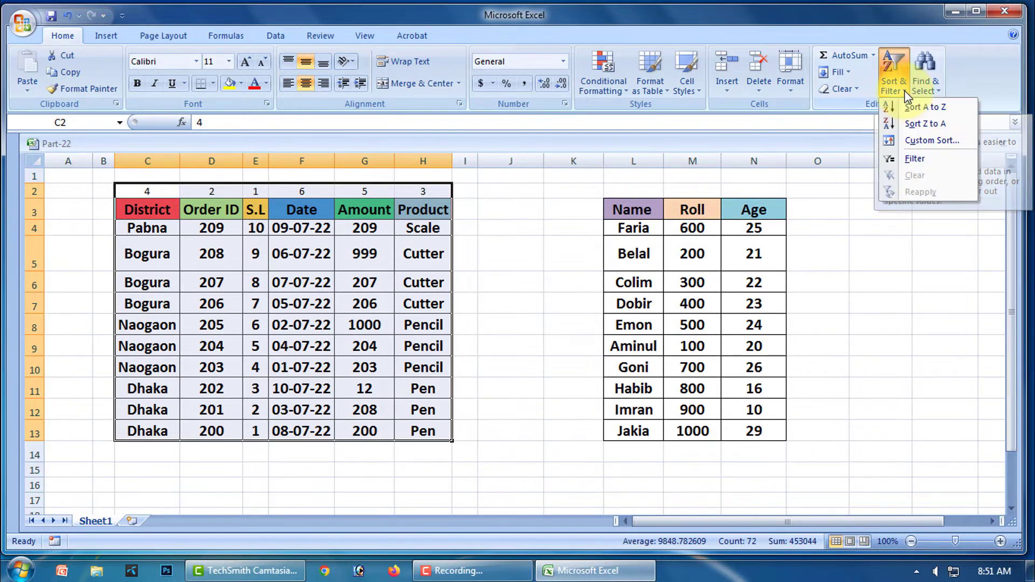
pyautogui.click(928, 145)
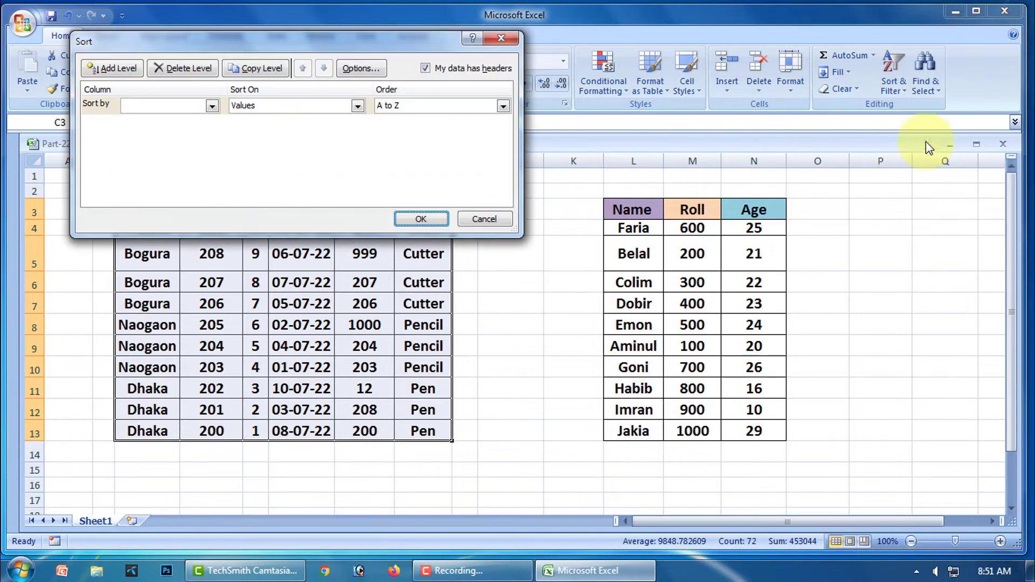
pyautogui.moveTo(370, 40); pyautogui.dragTo(798, 56)
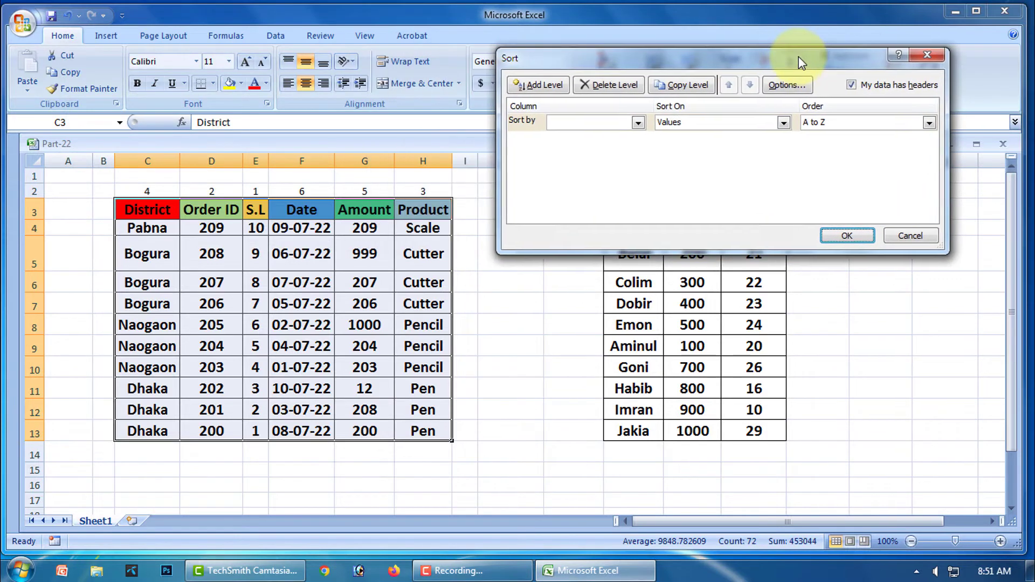
pyautogui.click(786, 85)
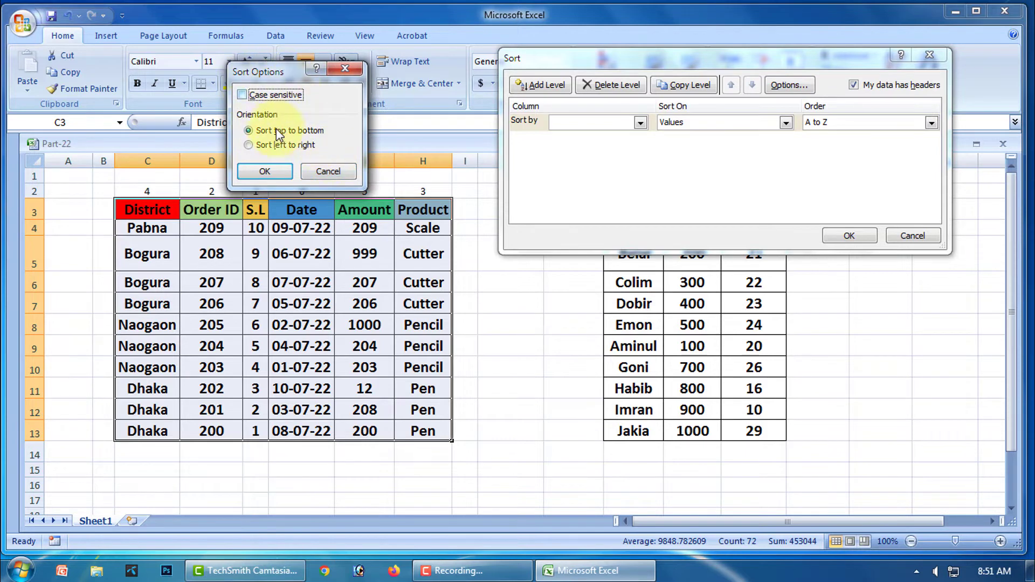
pyautogui.moveTo(289, 70); pyautogui.dragTo(388, 47)
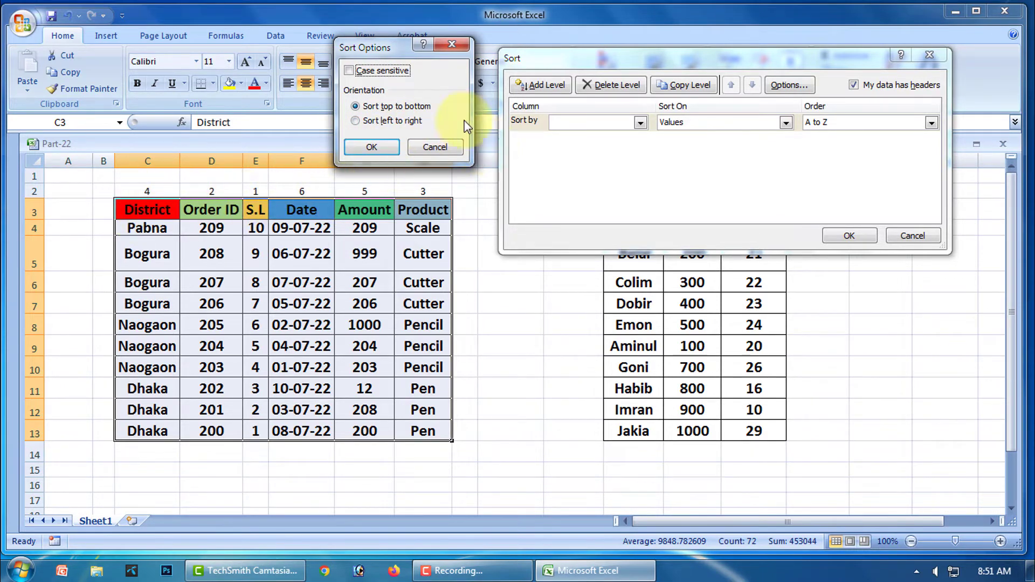
pyautogui.click(355, 122)
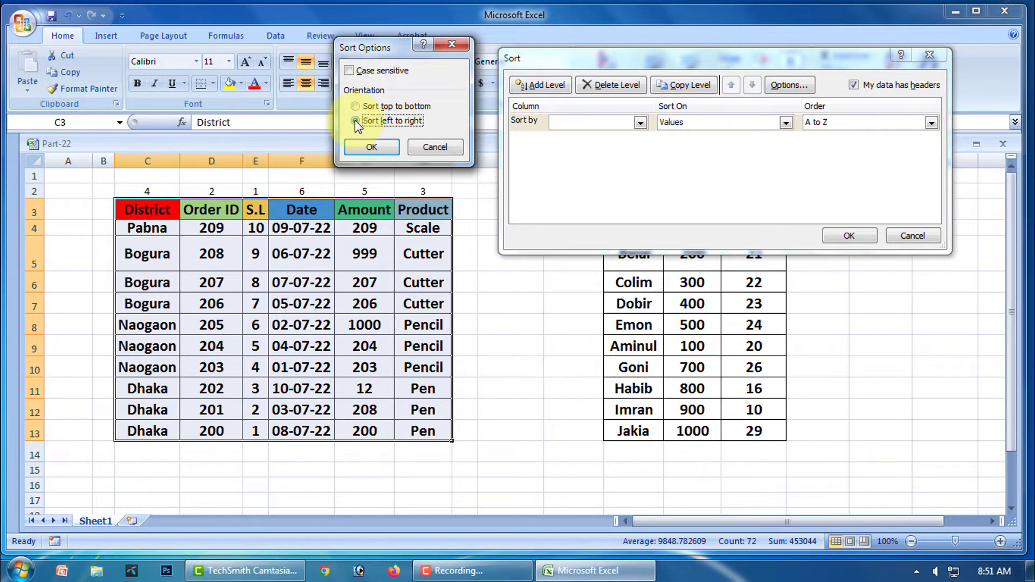
pyautogui.click(373, 146)
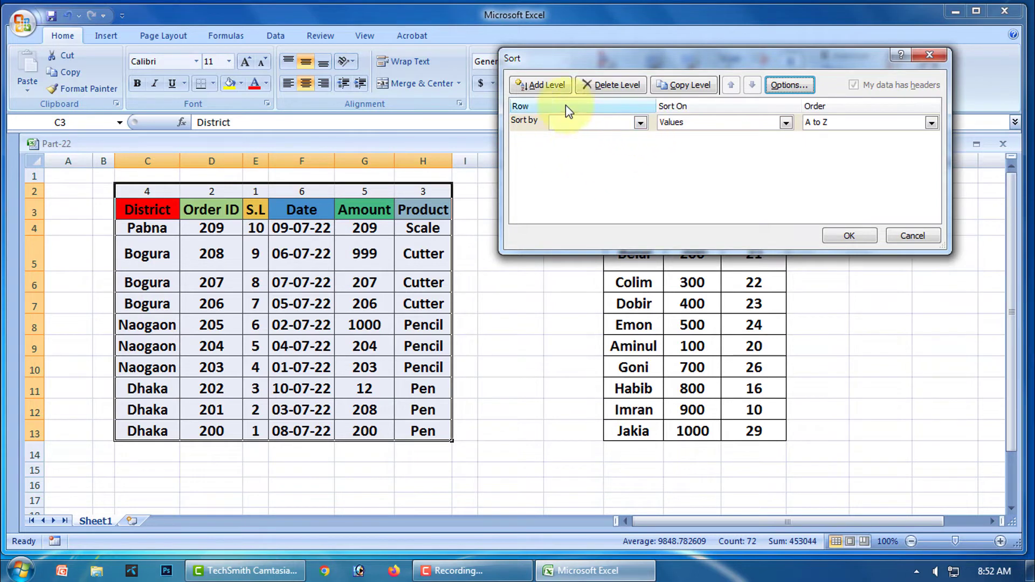
# Sort the order table's columns by Row 2 on Values, Smallest to Largest
pyautogui.click(639, 123)
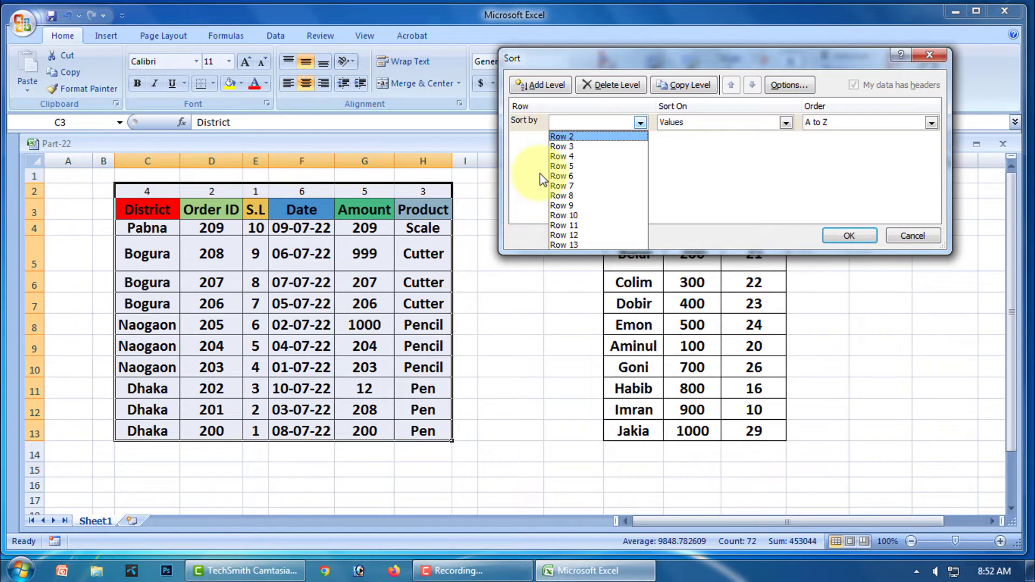
pyautogui.click(561, 138)
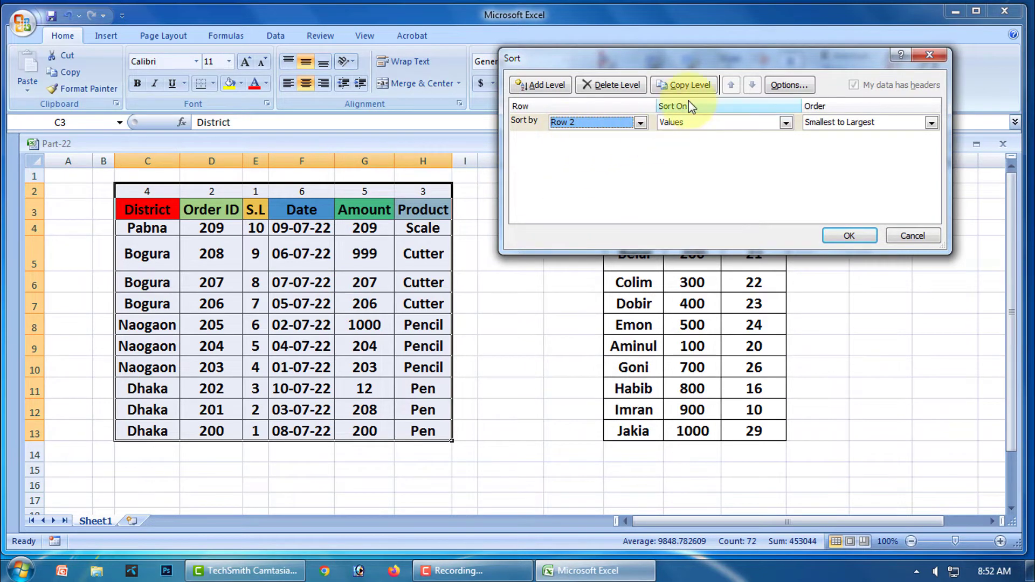
pyautogui.click(786, 123)
pyautogui.click(733, 136)
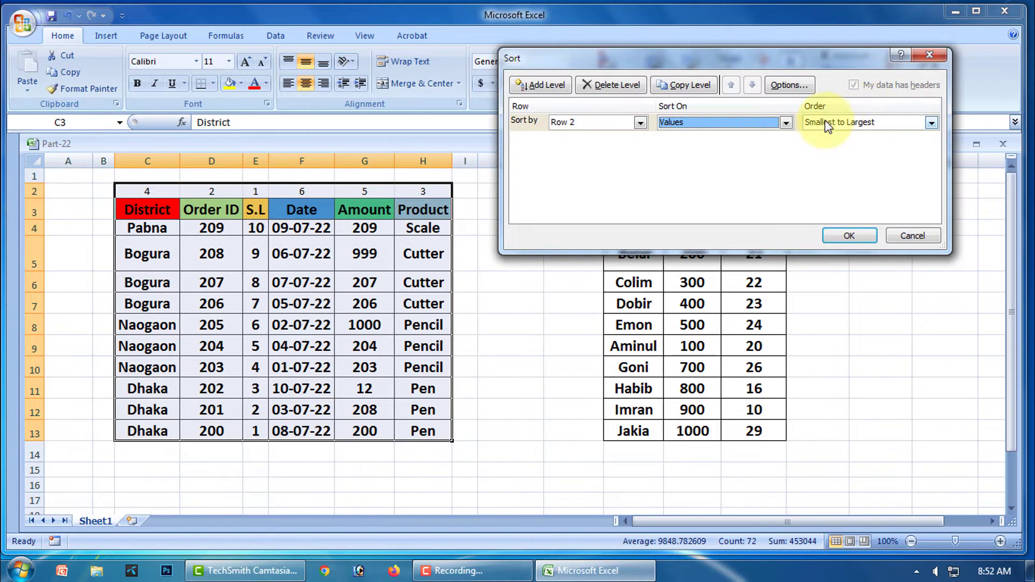
pyautogui.click(853, 235)
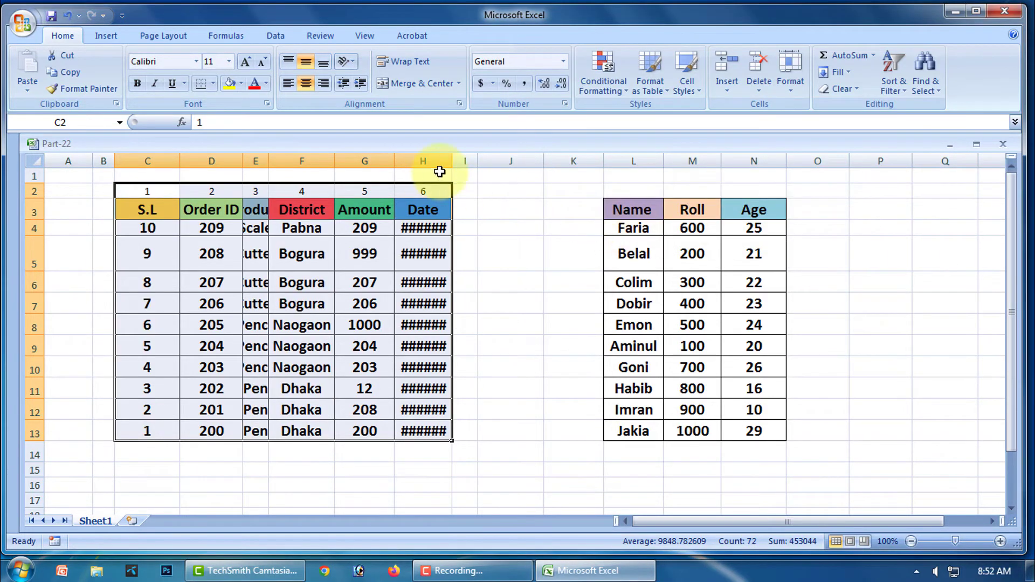
# Autofit the widths of the Date column H and the Product column E, then deselect the table
pyautogui.doubleClick(452, 161)
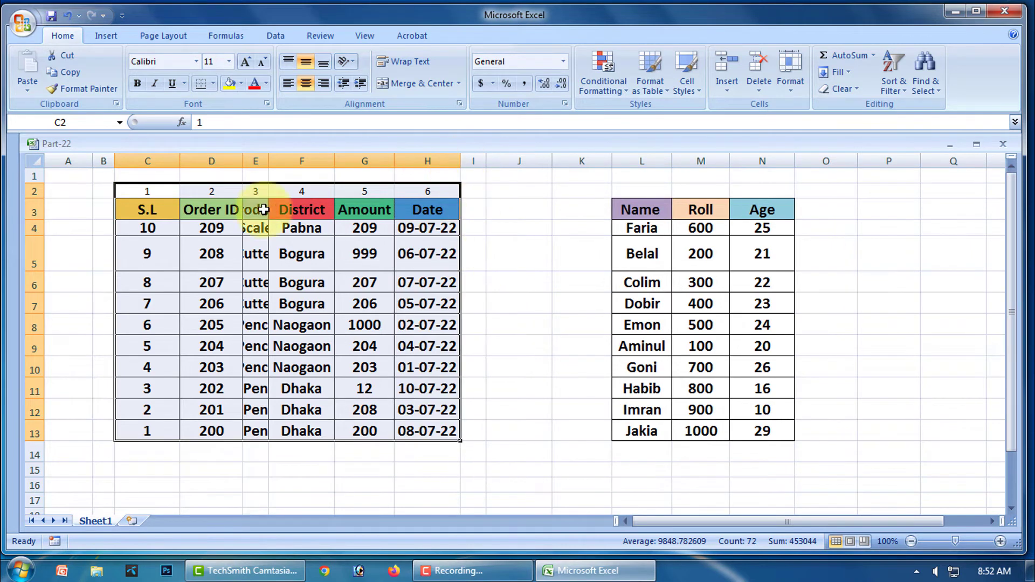
pyautogui.click(269, 160)
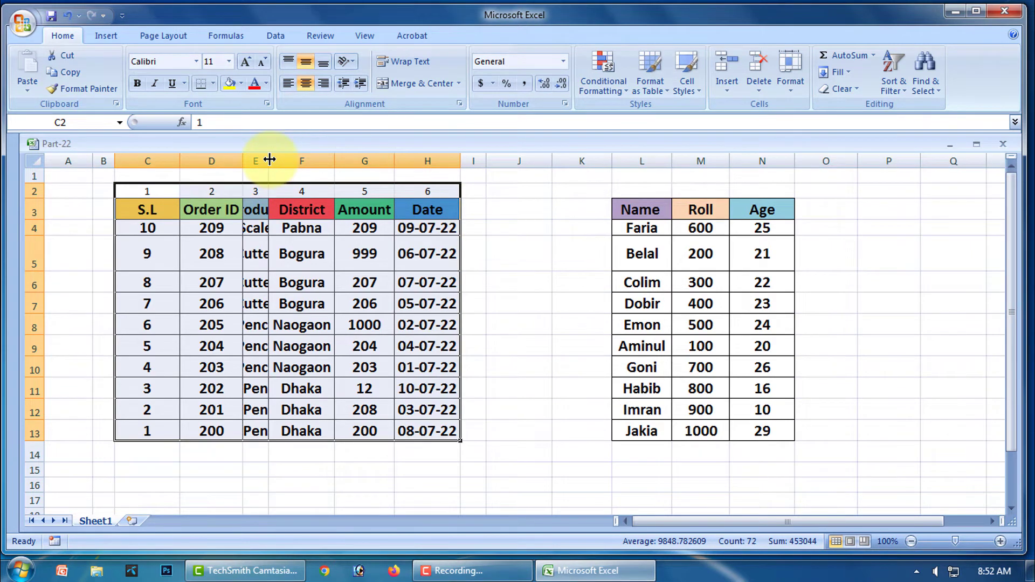
pyautogui.doubleClick(269, 159)
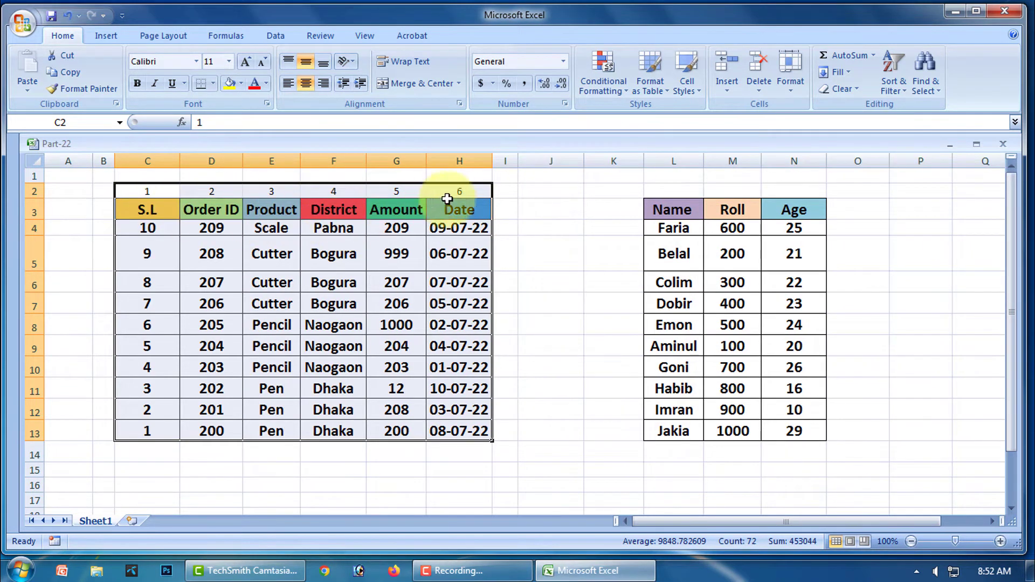
pyautogui.click(549, 317)
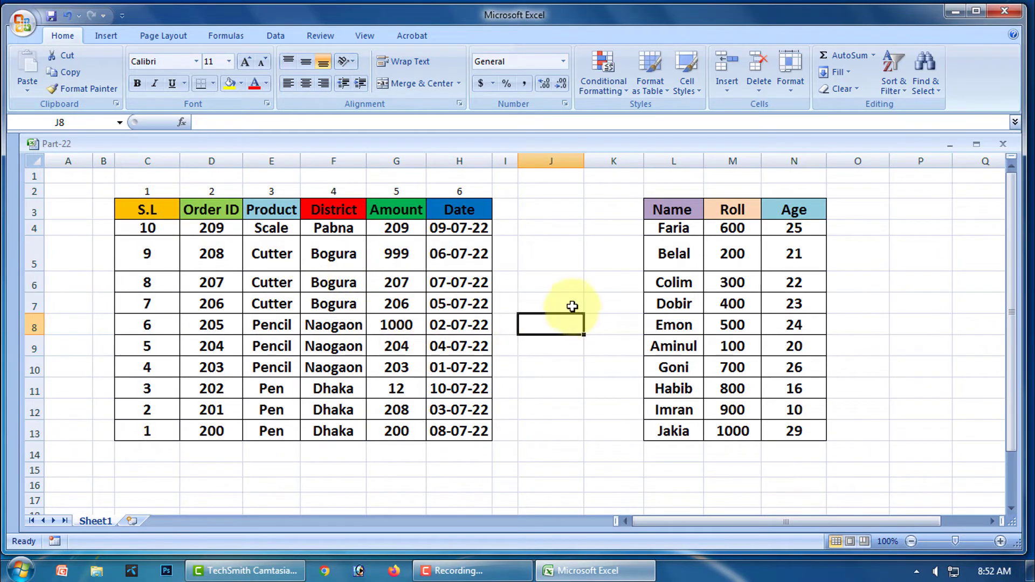
pyautogui.click(554, 288)
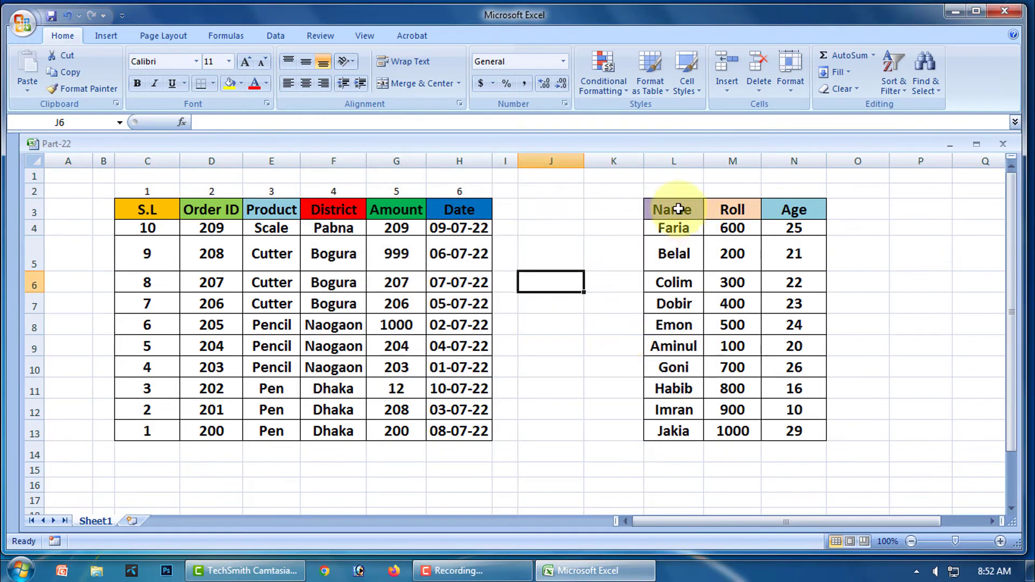
# Enter the desired row order beside the name table in column K: K8 1, K4 3, K5 2, K6 10 and K7 8
pyautogui.click(629, 327)
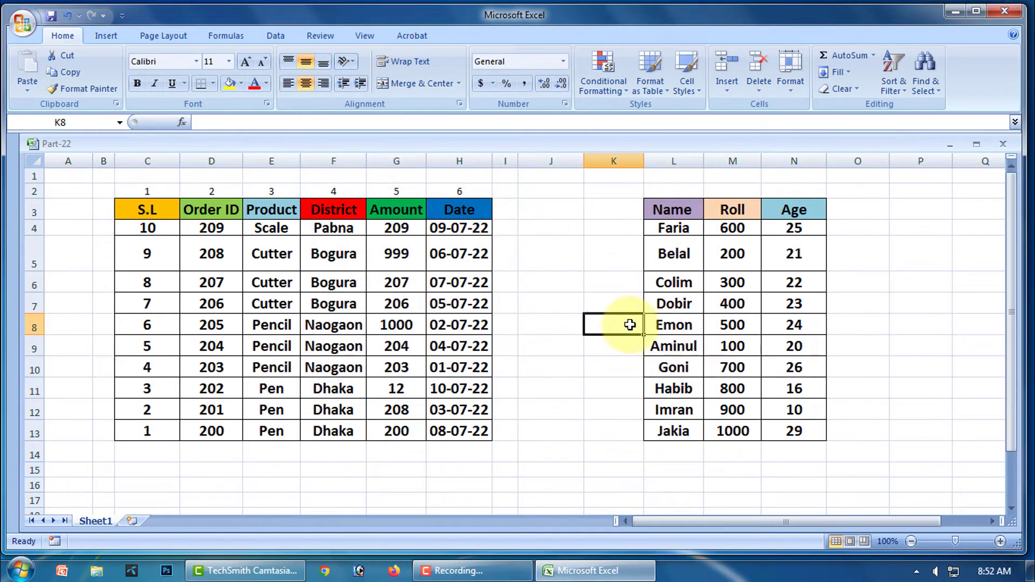
pyautogui.write('1')
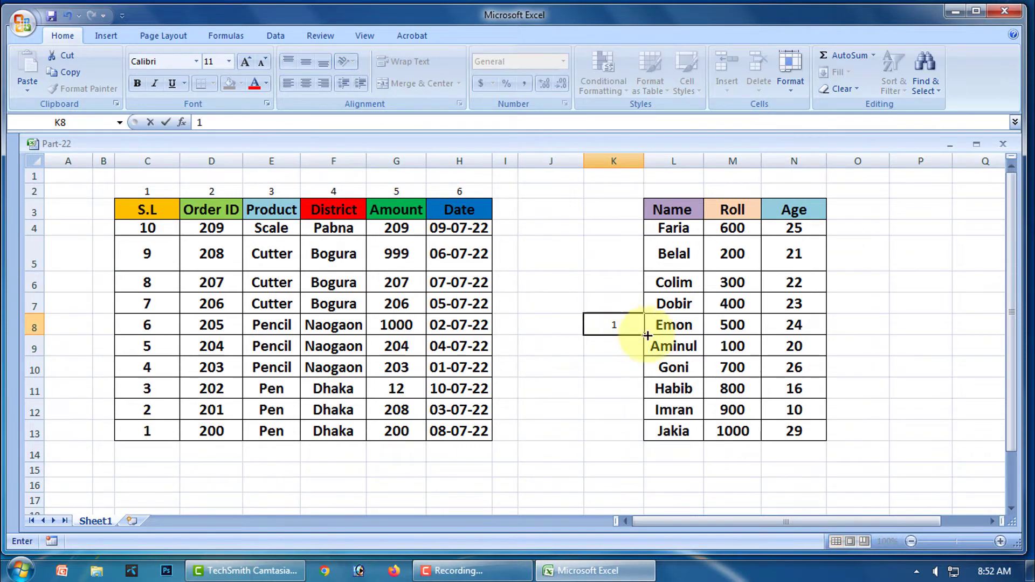
pyautogui.click(618, 228)
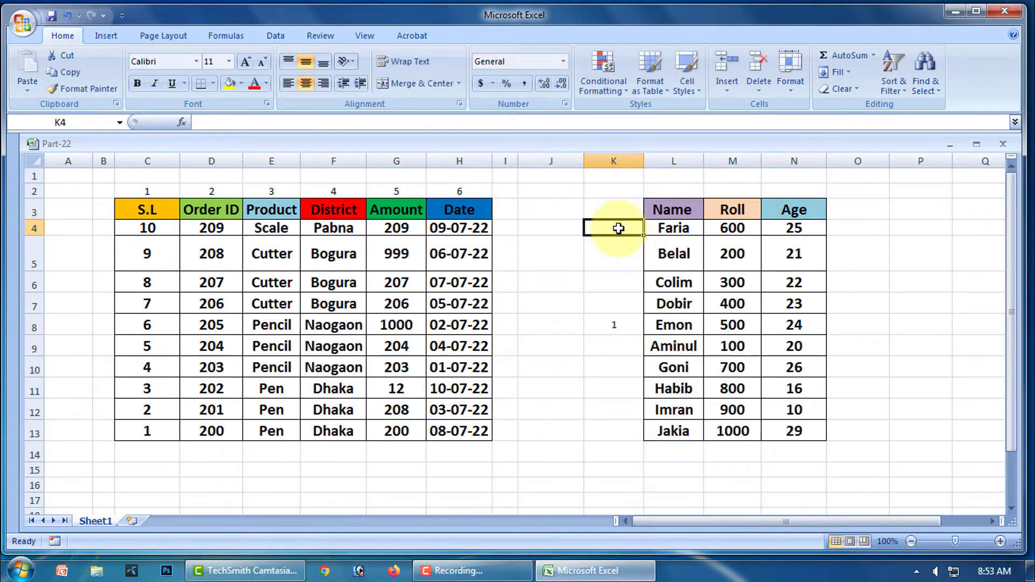
pyautogui.write('3')
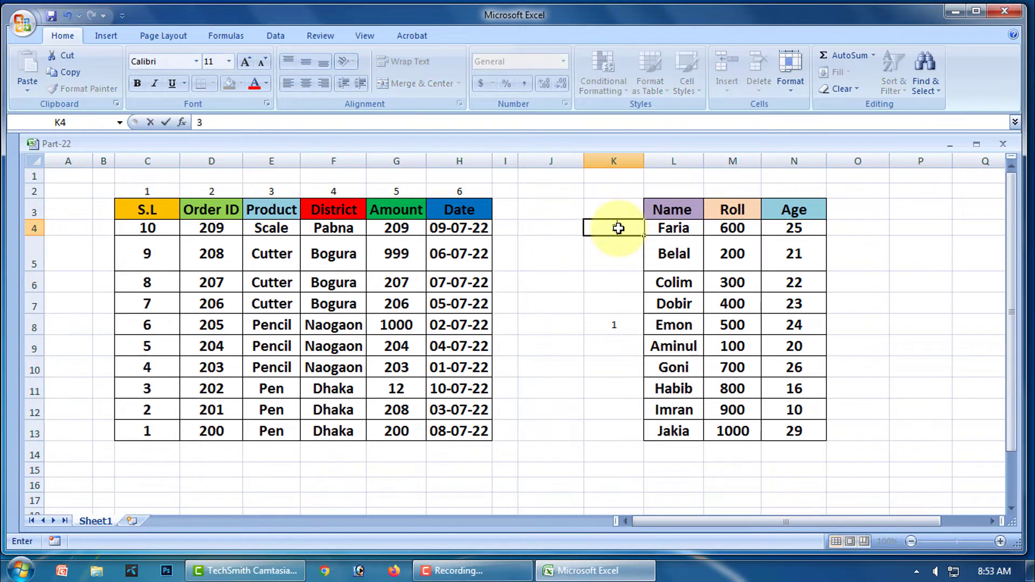
pyautogui.click(622, 260)
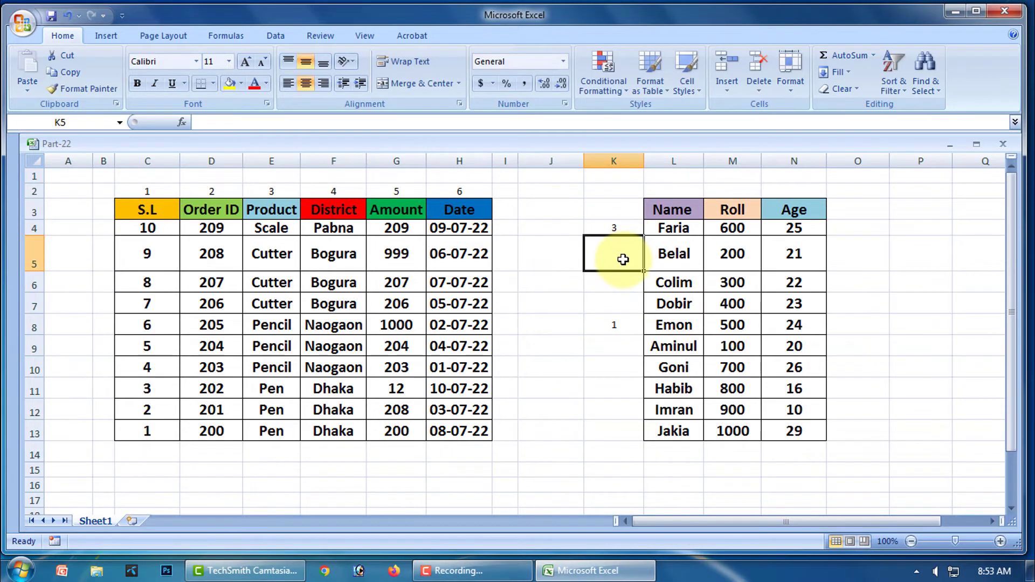
pyautogui.write('2')
pyautogui.click(629, 285)
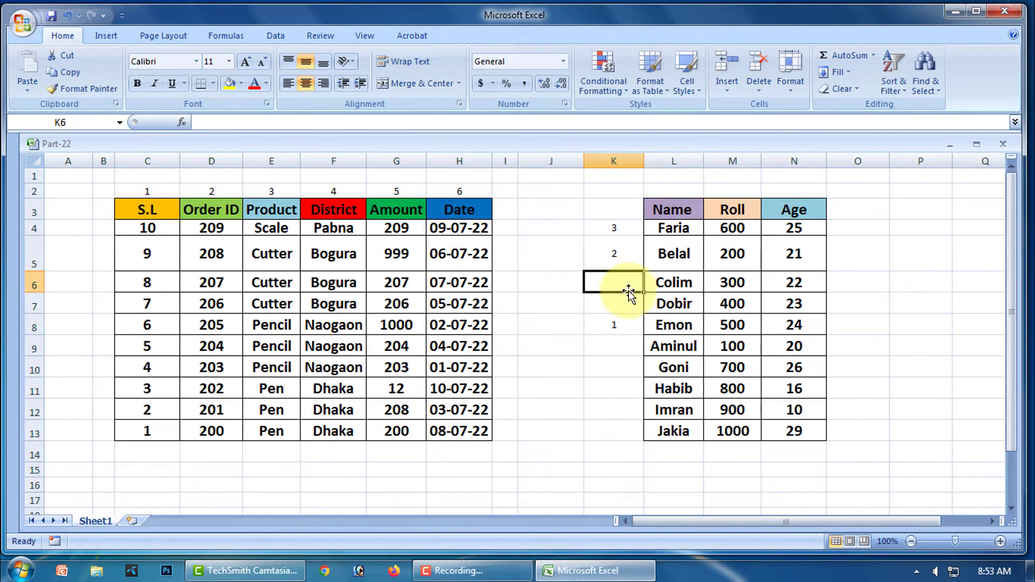
pyautogui.write('10')
pyautogui.click(634, 306)
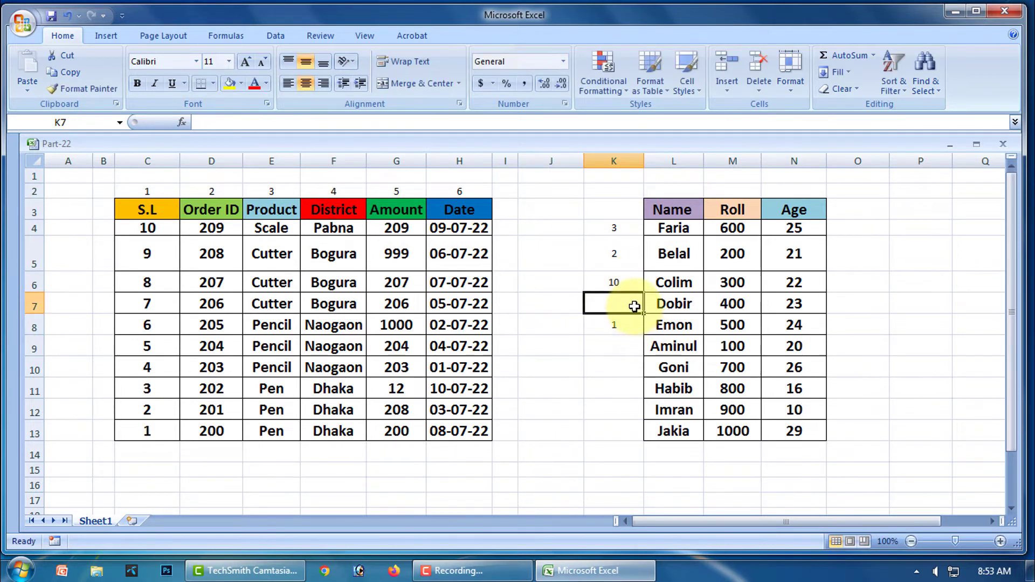
pyautogui.write('8')
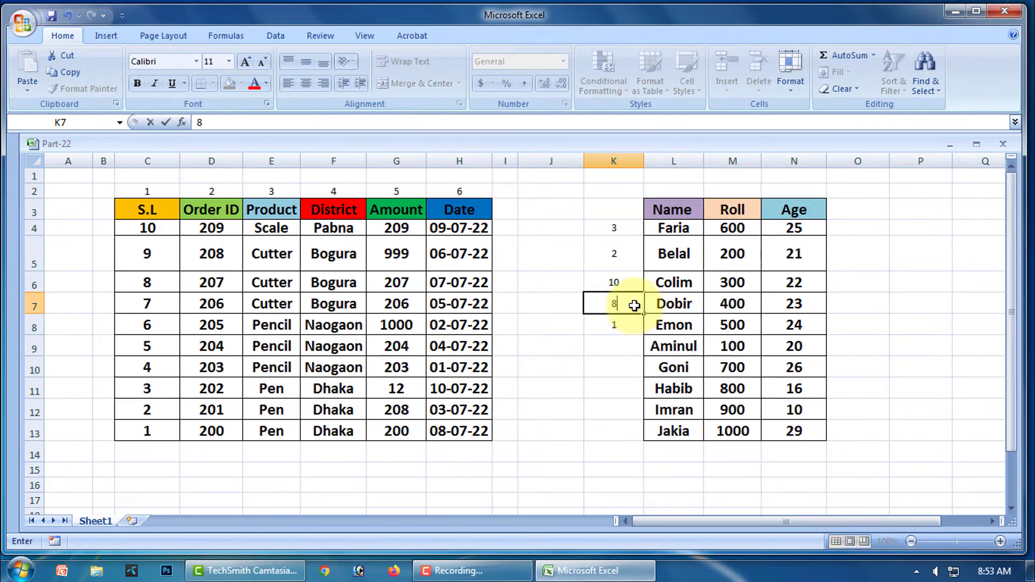
# Complete the helper numbers in column K: K9 7, K10 6, K11 5, K12 9 and K13 4
pyautogui.click(616, 347)
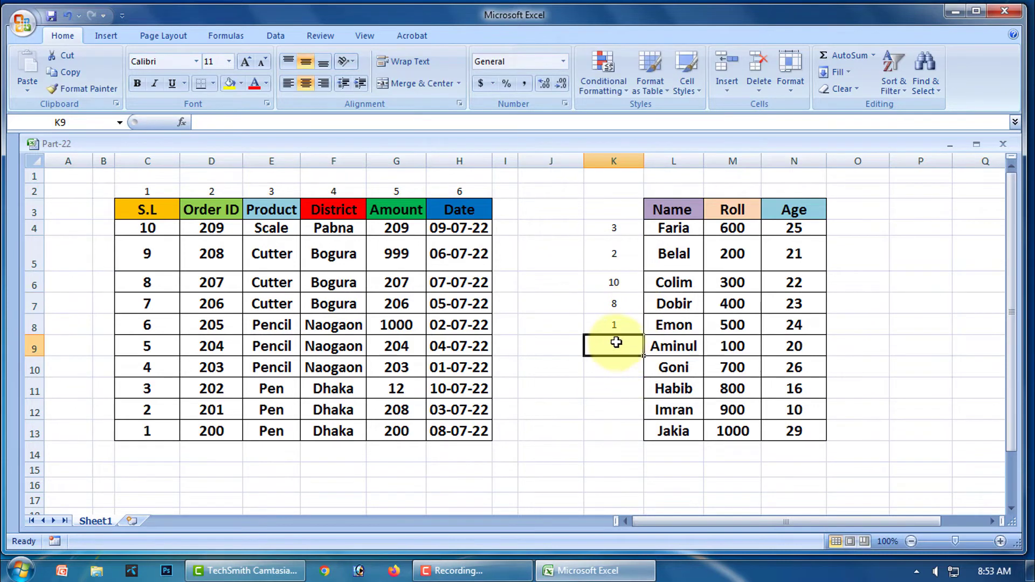
pyautogui.write('7')
pyautogui.click(624, 367)
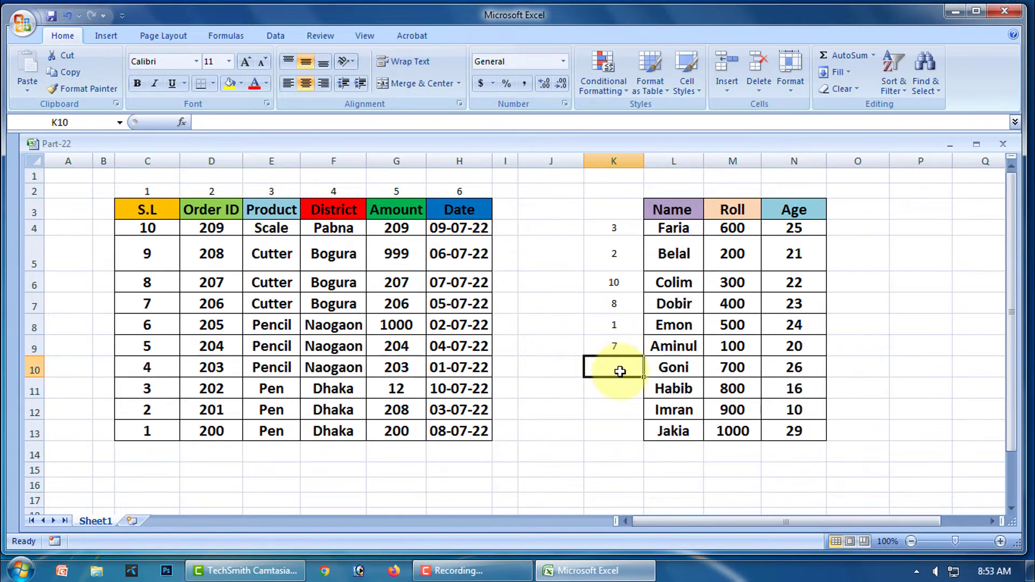
pyautogui.write('6')
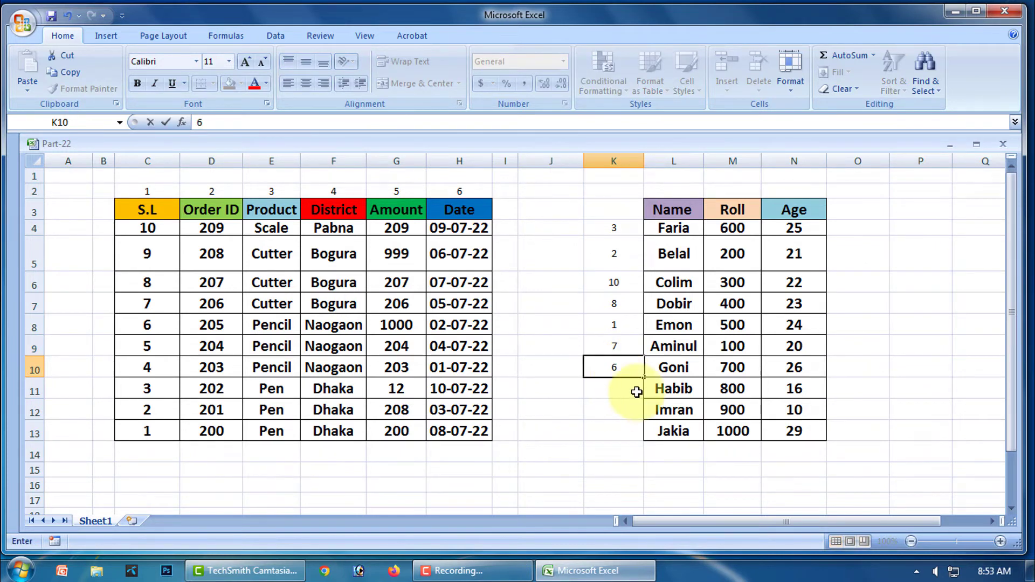
pyautogui.click(635, 390)
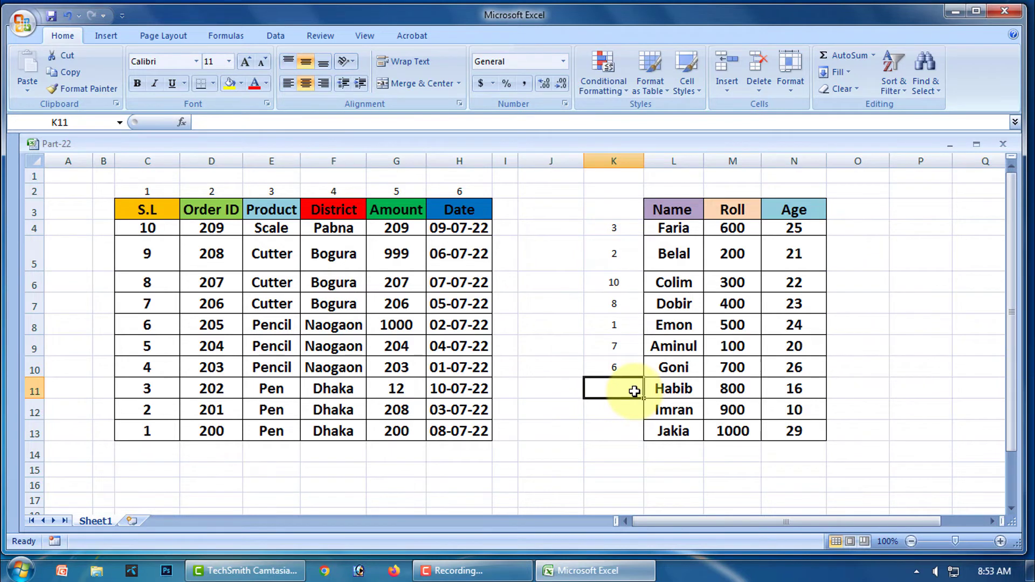
pyautogui.write('5')
pyautogui.click(631, 413)
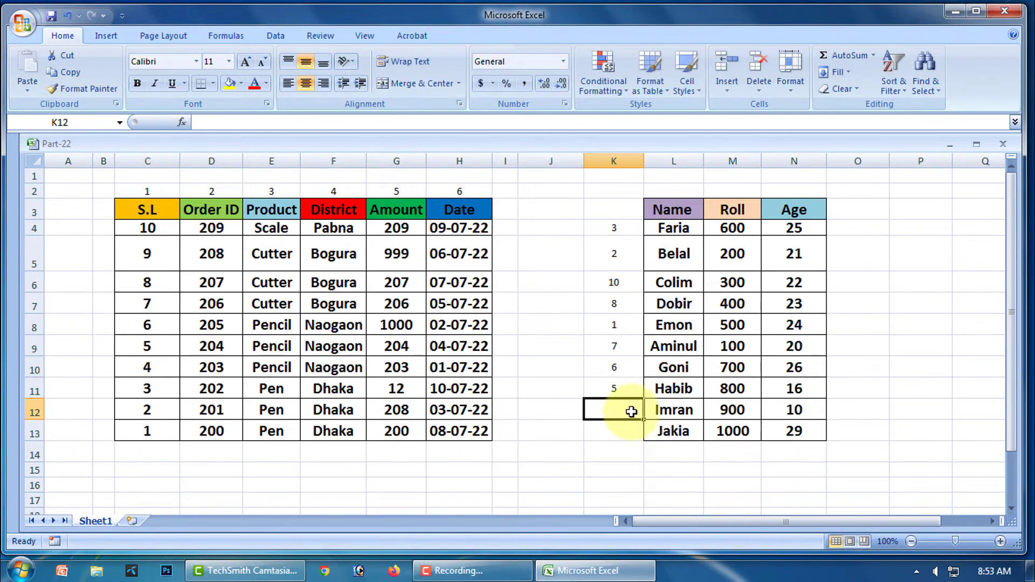
pyautogui.write('9')
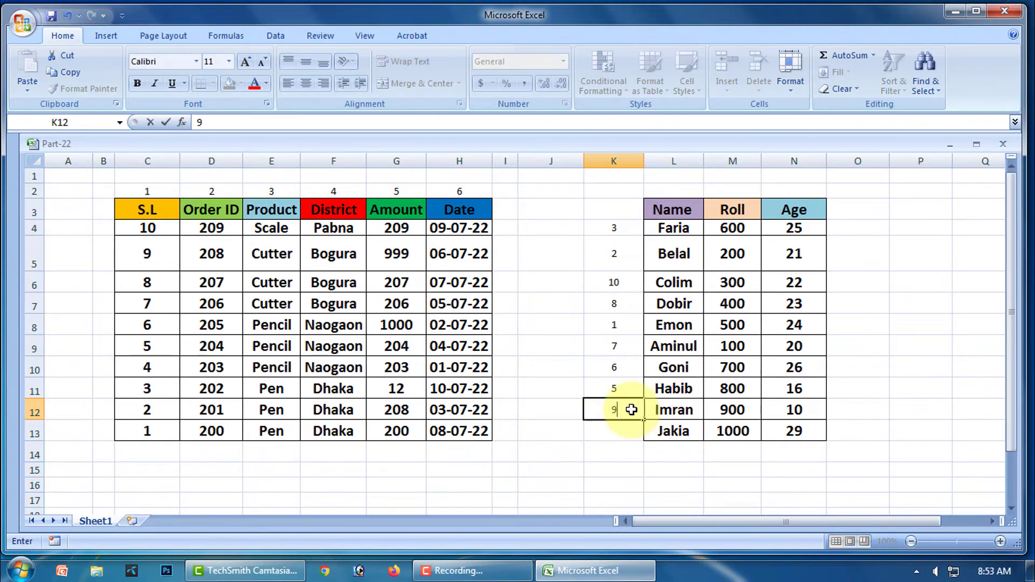
pyautogui.click(626, 430)
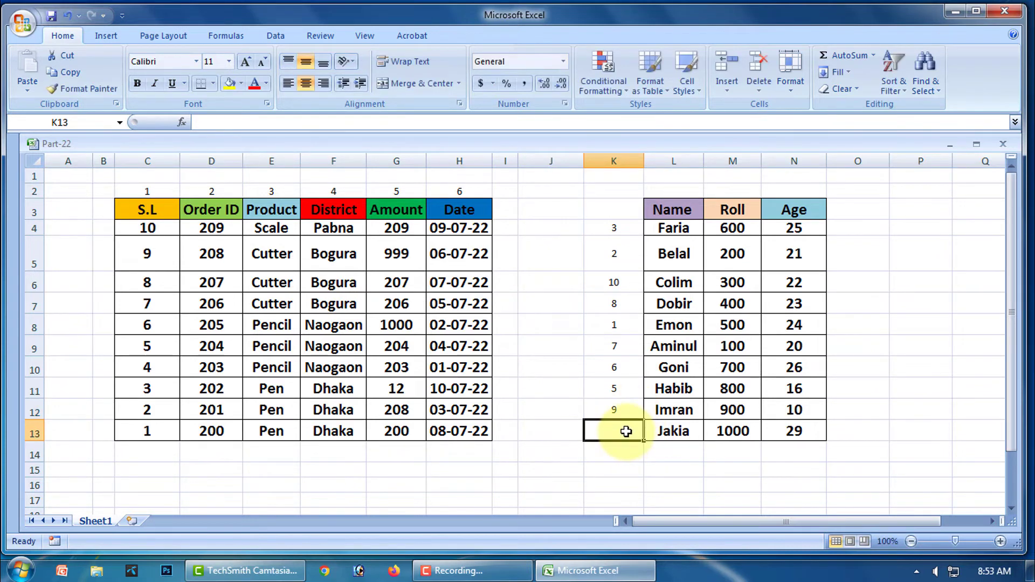
pyautogui.write('4')
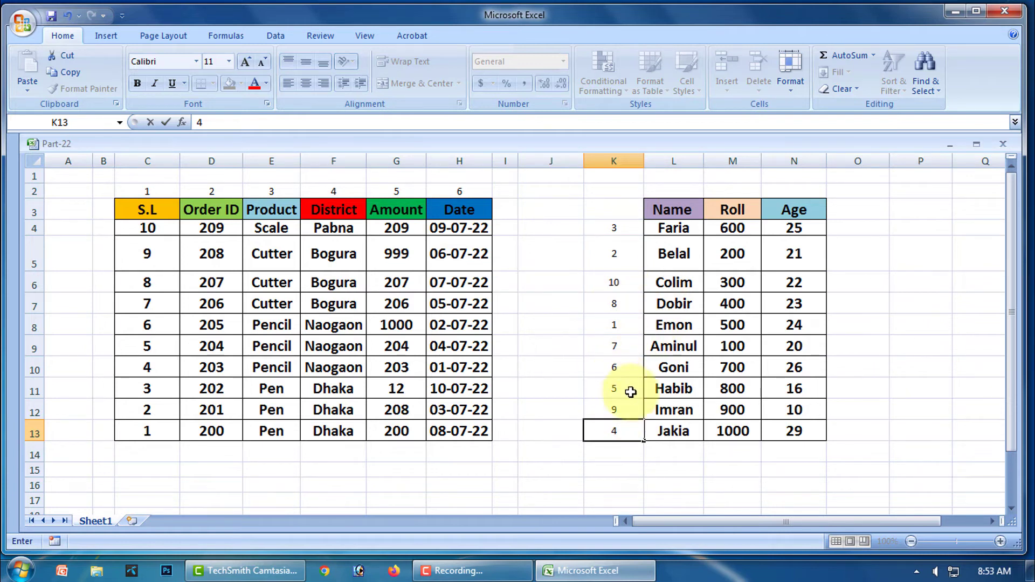
pyautogui.click(910, 434)
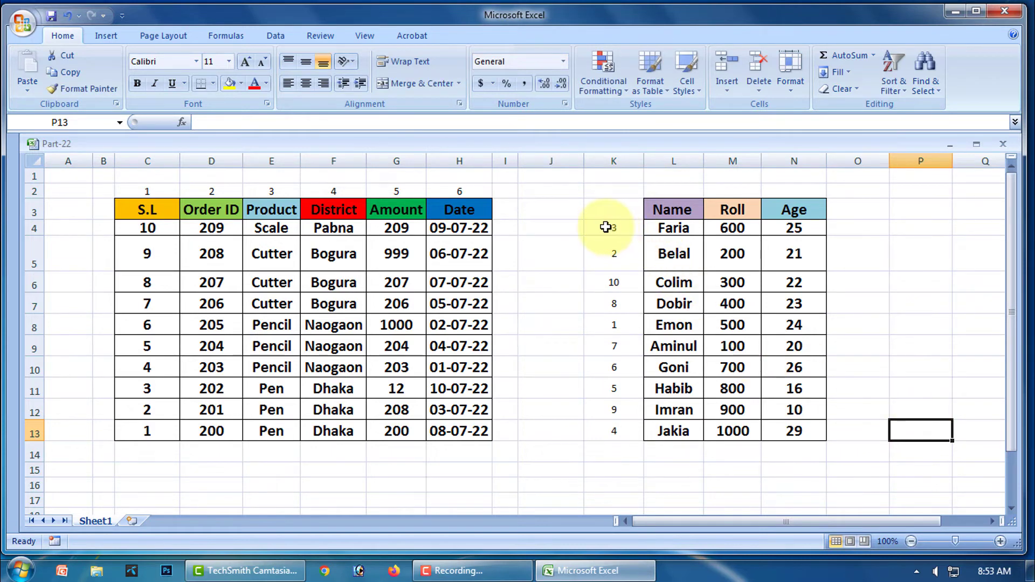
# Start a custom sort on range K4:N13 and set its orientation to Sort top to bottom
pyautogui.moveTo(605, 227); pyautogui.dragTo(783, 431)
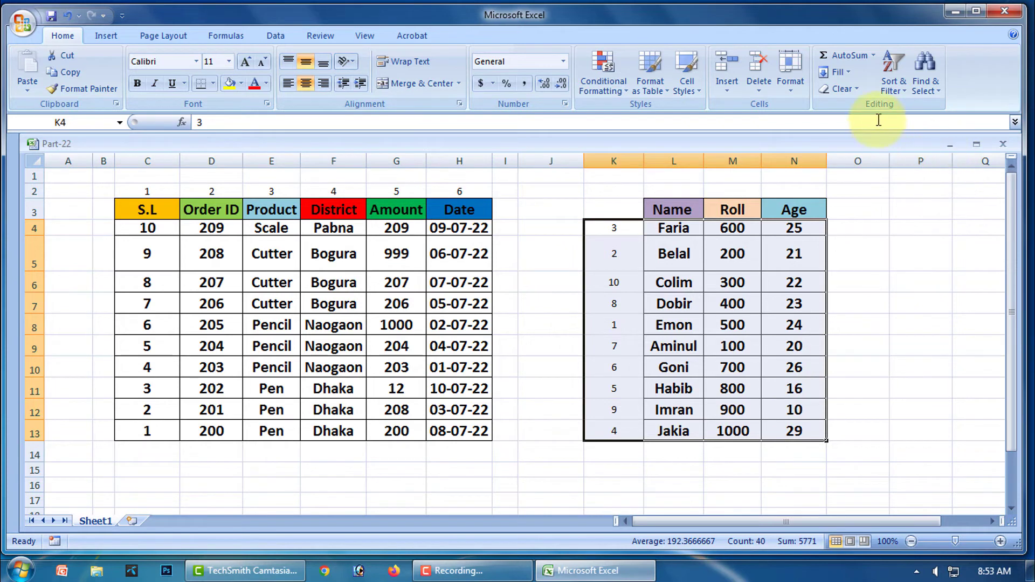
pyautogui.click(903, 89)
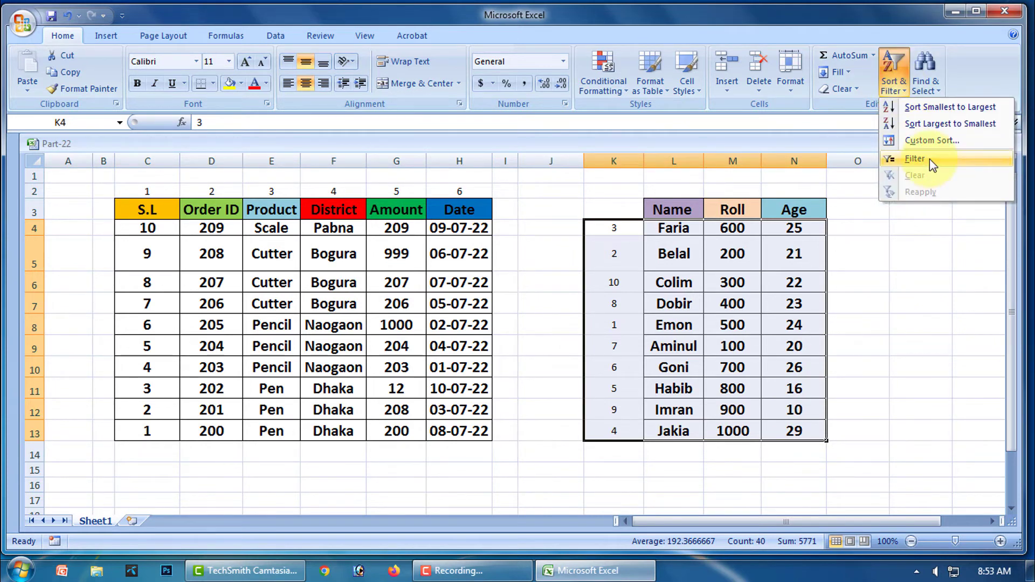
pyautogui.click(929, 143)
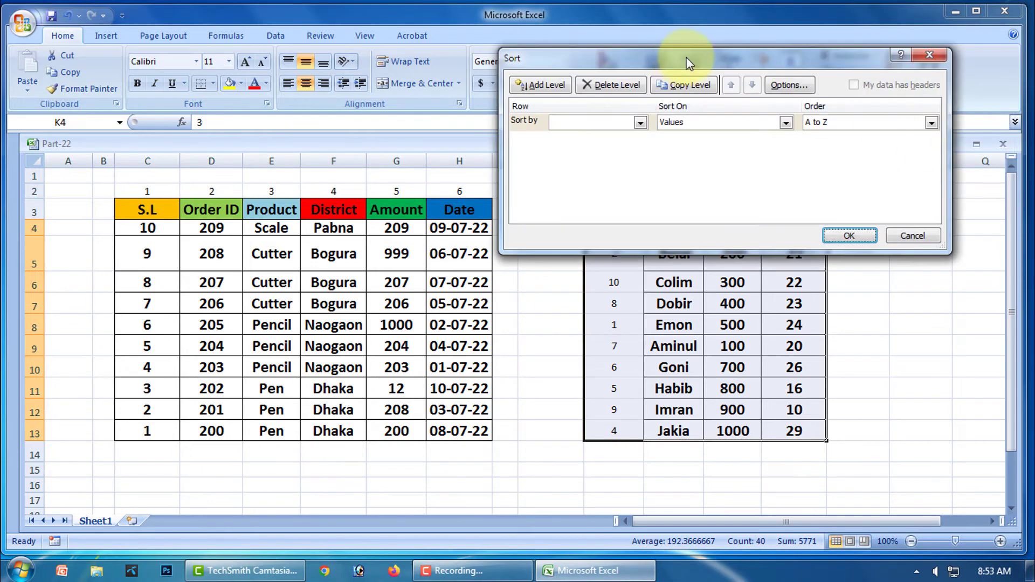
pyautogui.moveTo(684, 61); pyautogui.dragTo(226, 41)
pyautogui.click(323, 69)
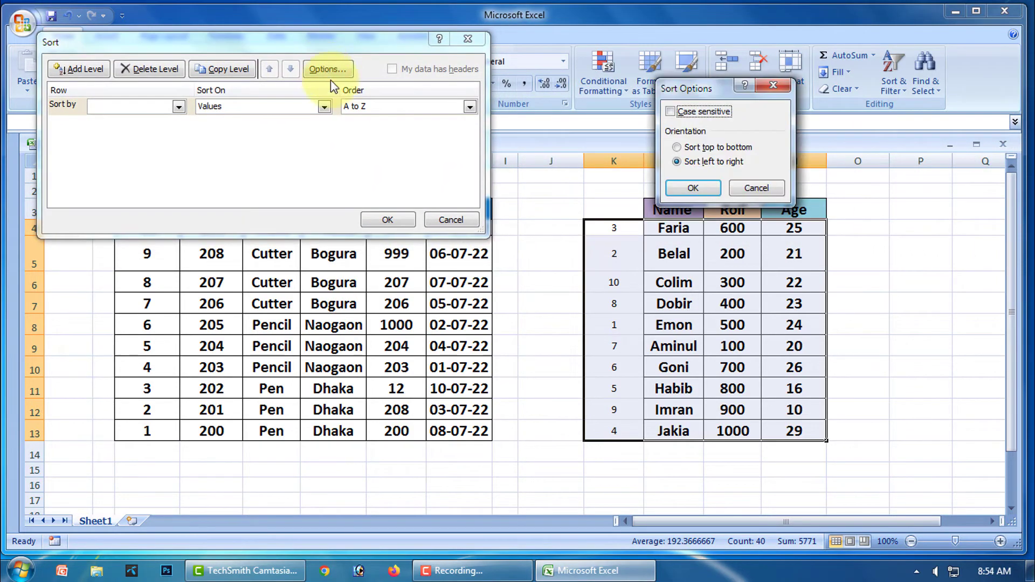
pyautogui.moveTo(708, 91); pyautogui.dragTo(560, 46)
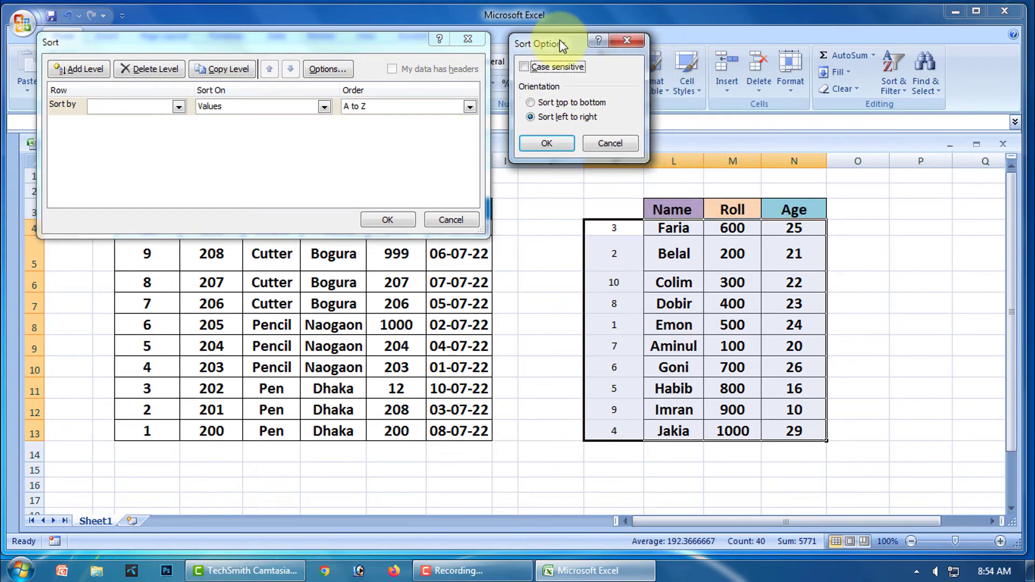
pyautogui.click(531, 102)
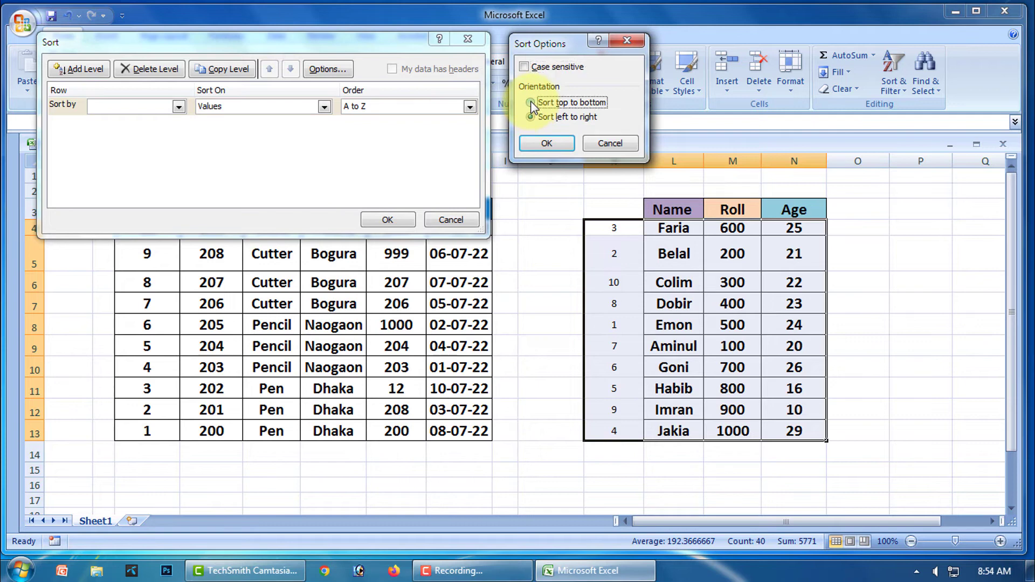
pyautogui.click(546, 143)
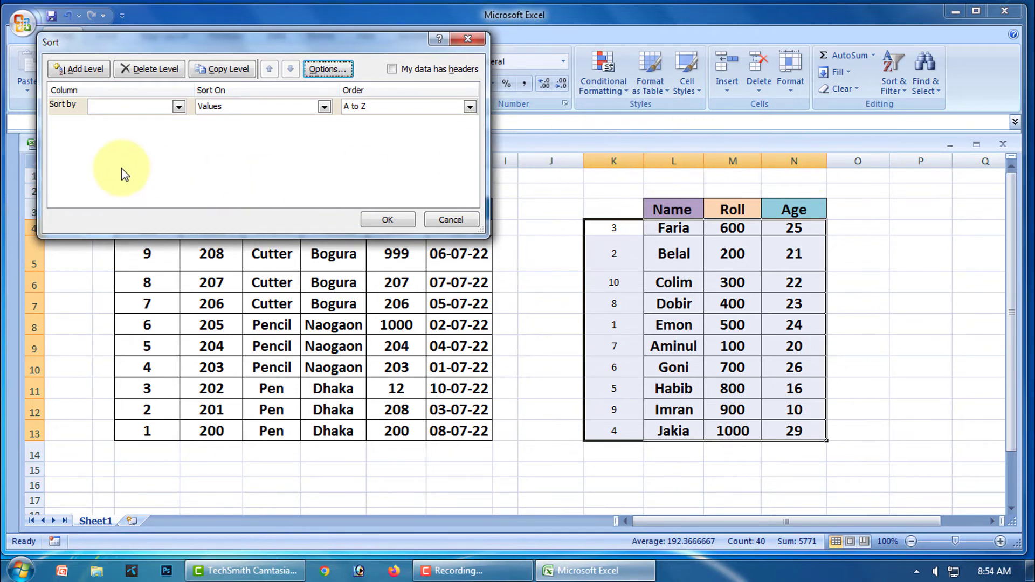
# Sort the name table's rows by Column K on Values, Smallest to Largest, and deselect the range
pyautogui.click(178, 106)
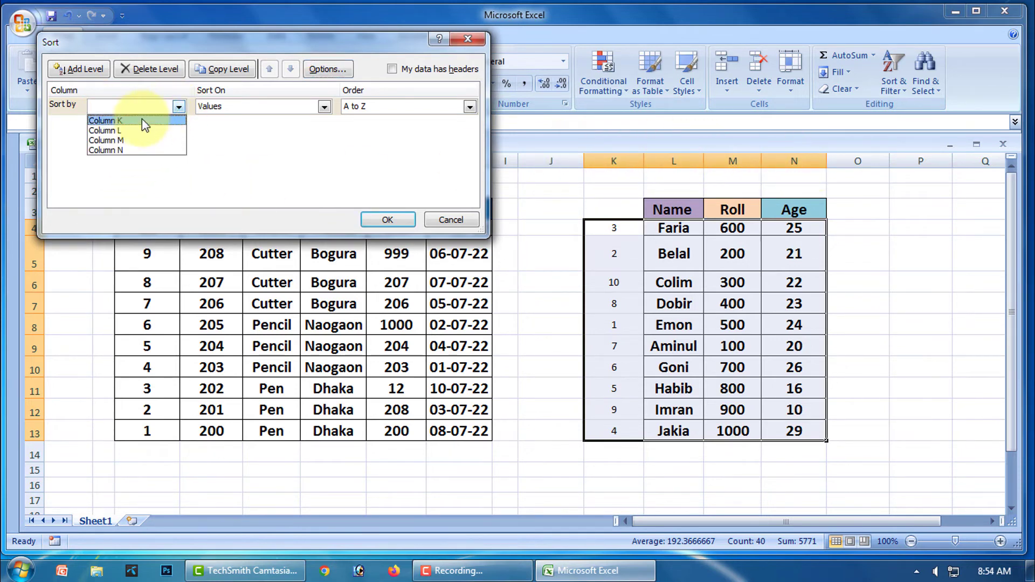
pyautogui.click(116, 120)
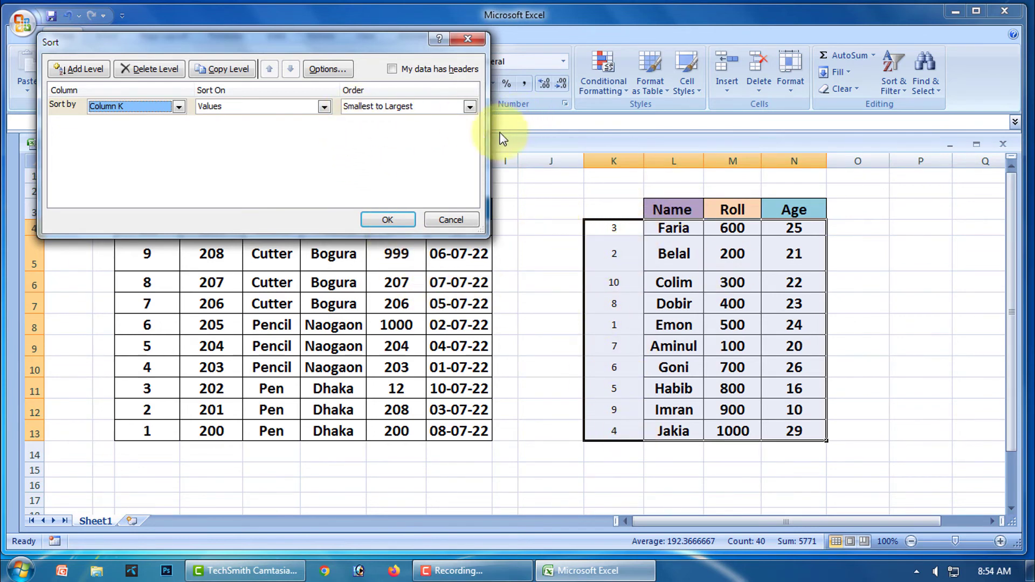
pyautogui.click(388, 220)
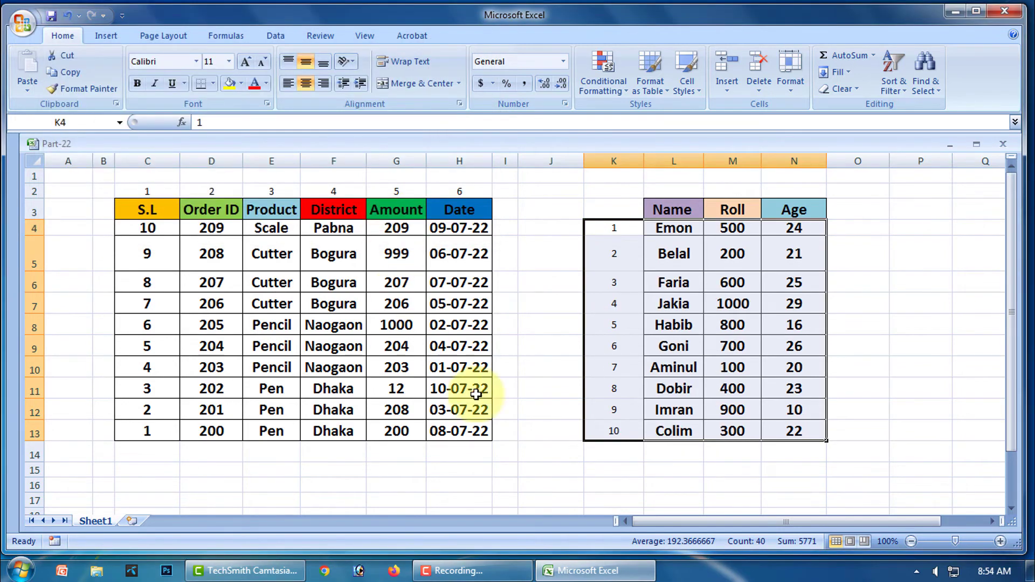
pyautogui.click(925, 349)
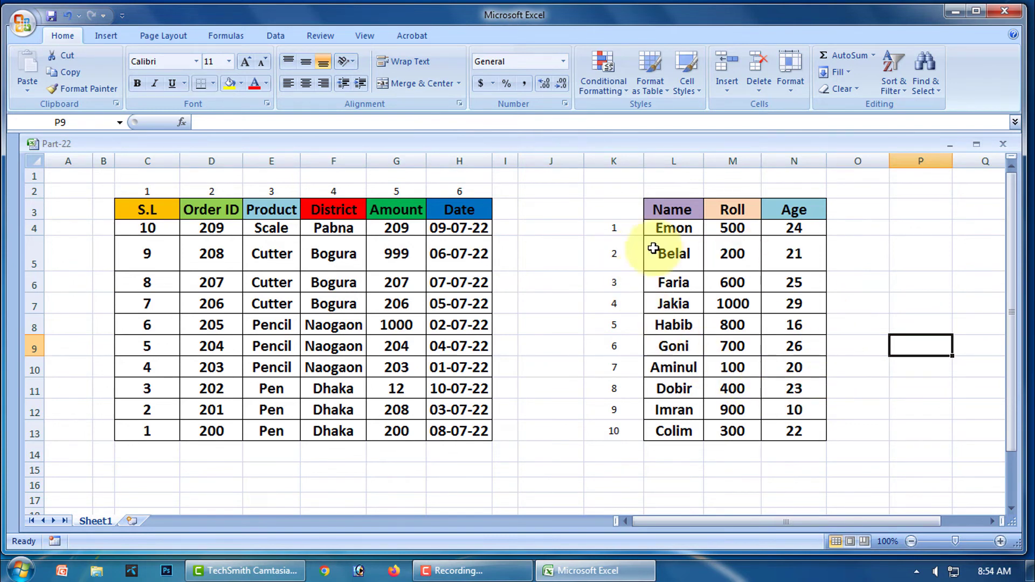
# Clear the helper numbers from cells K4 through K13 beside the name table
pyautogui.click(629, 230)
pyautogui.press('BackSpace')
pyautogui.click(630, 259)
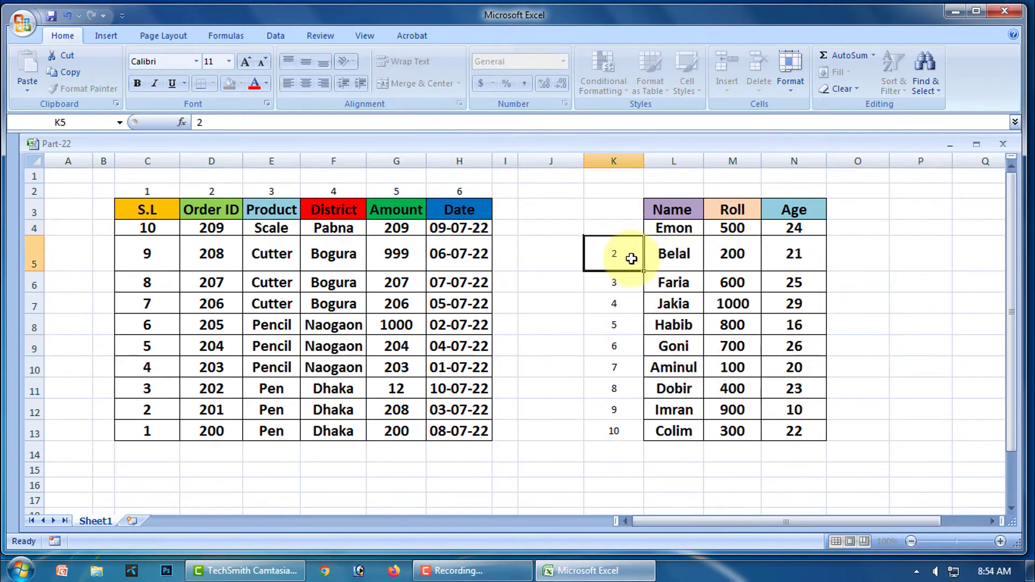
pyautogui.press('BackSpace')
pyautogui.click(627, 284)
pyautogui.press('BackSpace')
pyautogui.click(623, 302)
pyautogui.press('BackSpace')
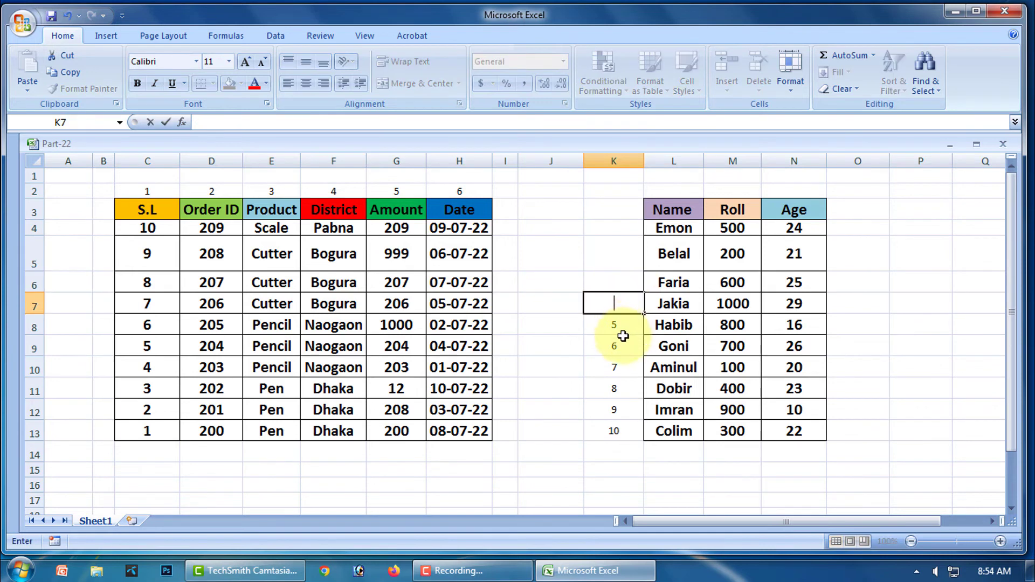
pyautogui.click(620, 326)
pyautogui.press('BackSpace')
pyautogui.click(625, 345)
pyautogui.press('BackSpace')
pyautogui.click(622, 366)
pyautogui.press('BackSpace')
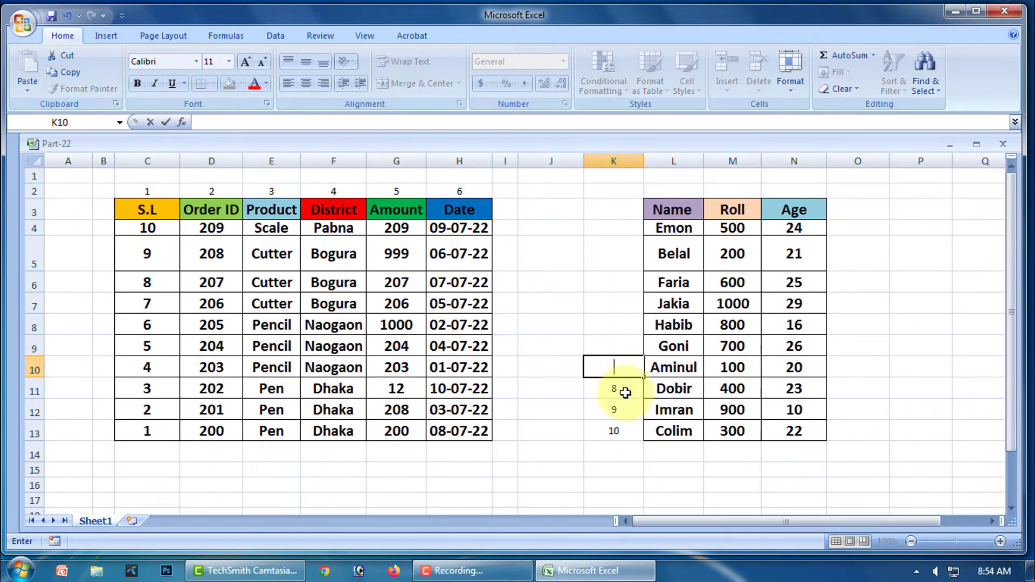
pyautogui.click(620, 390)
pyautogui.press('BackSpace')
pyautogui.click(624, 410)
pyautogui.press('BackSpace')
pyautogui.click(625, 429)
pyautogui.press('BackSpace')
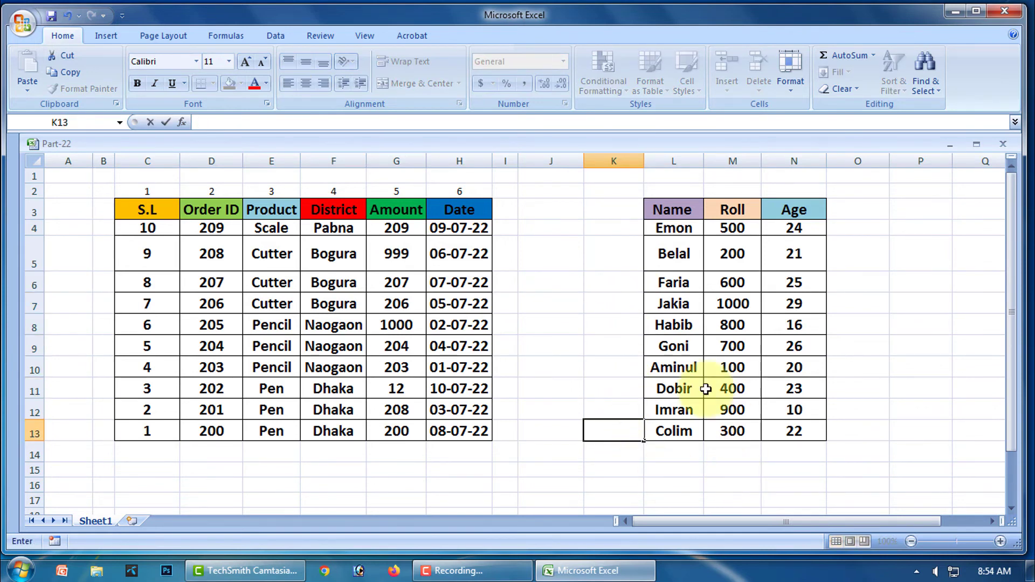
# Clear the helper numbers from cells C2 through H2 above the order table's headers
pyautogui.click(140, 192)
pyautogui.press('BackSpace')
pyautogui.click(213, 191)
pyautogui.press('BackSpace')
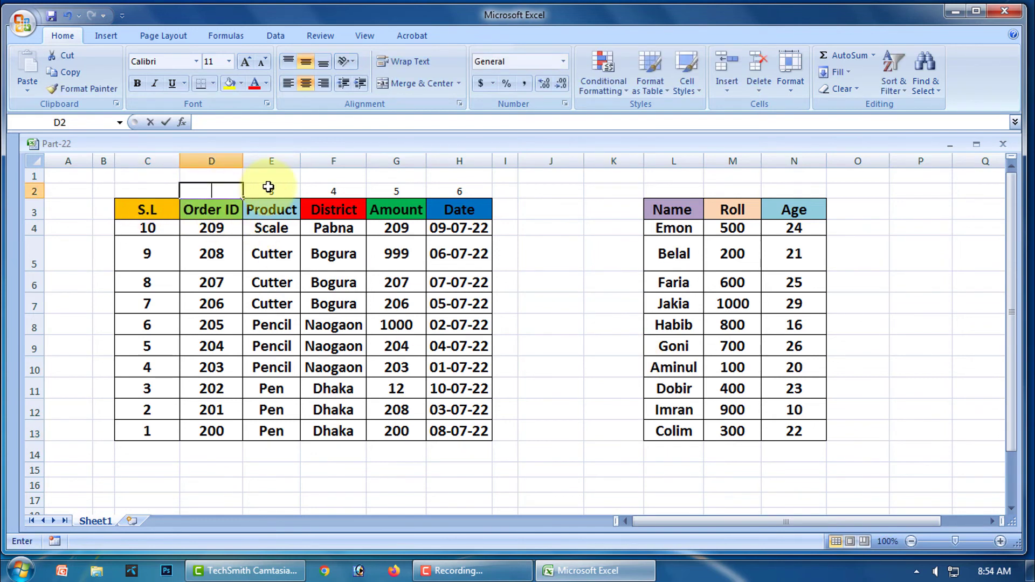
pyautogui.click(272, 191)
pyautogui.press('BackSpace')
pyautogui.click(337, 192)
pyautogui.press('BackSpace')
pyautogui.click(396, 191)
pyautogui.press('BackSpace')
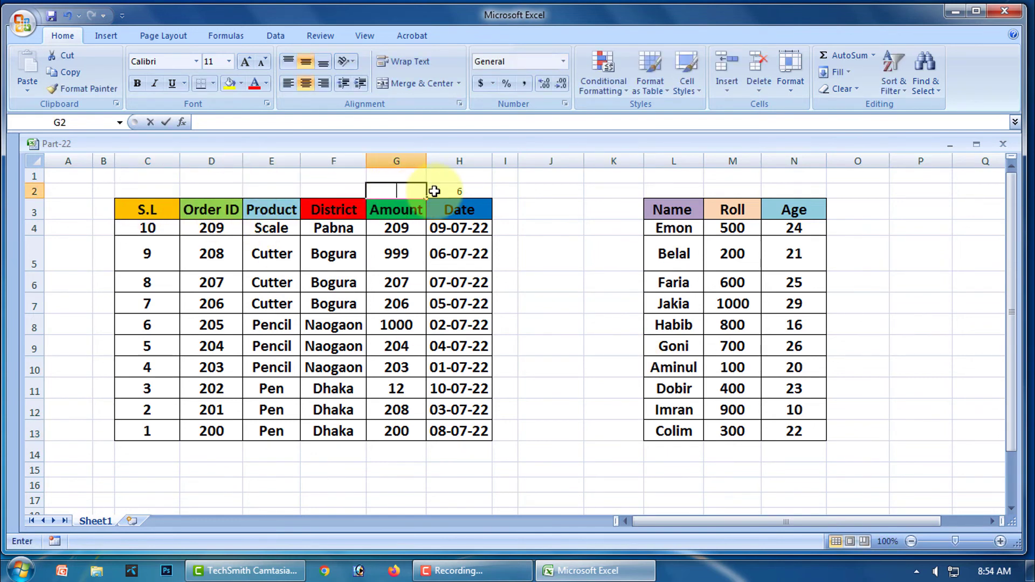
pyautogui.click(459, 192)
pyautogui.press('BackSpace')
pyautogui.click(638, 258)
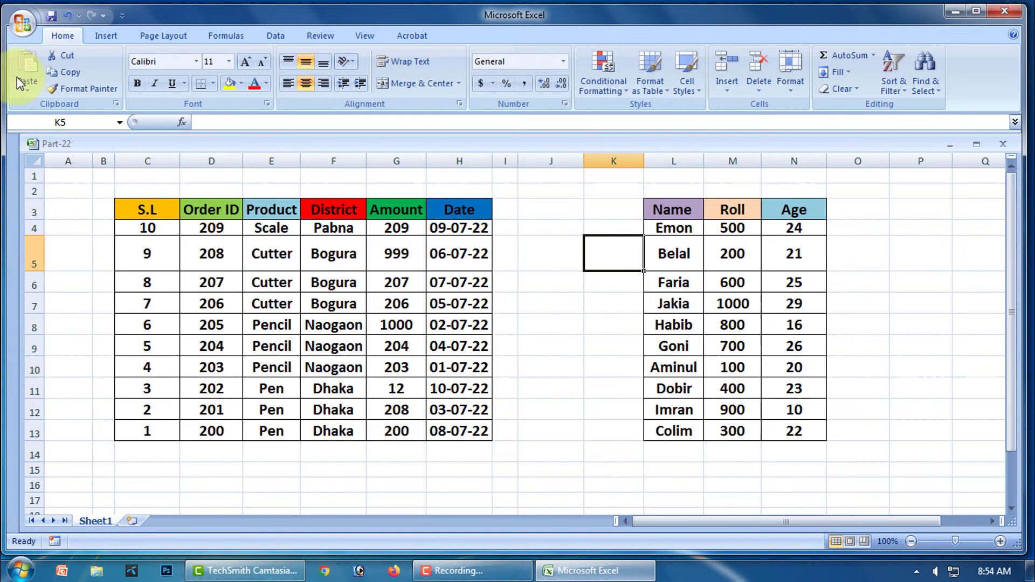
# Save the workbook and move the cell selection to an empty cell outside both tables
pyautogui.click(51, 17)
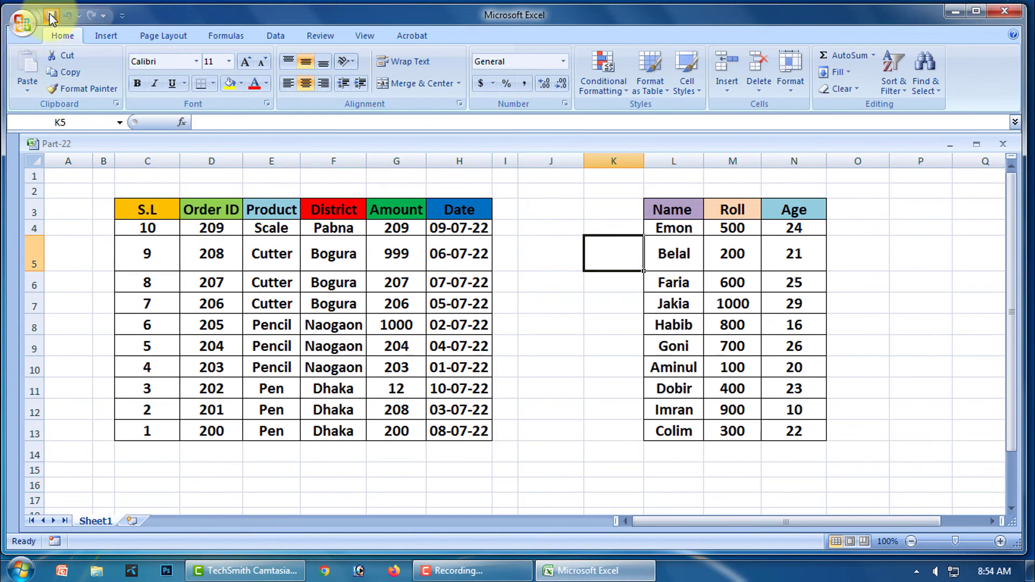
pyautogui.click(566, 434)
pyautogui.click(776, 493)
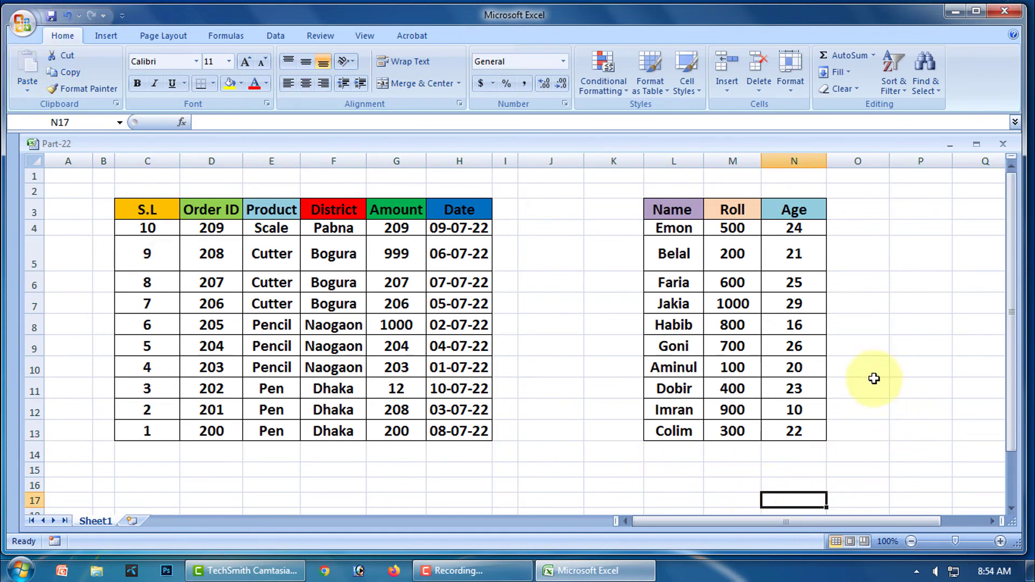